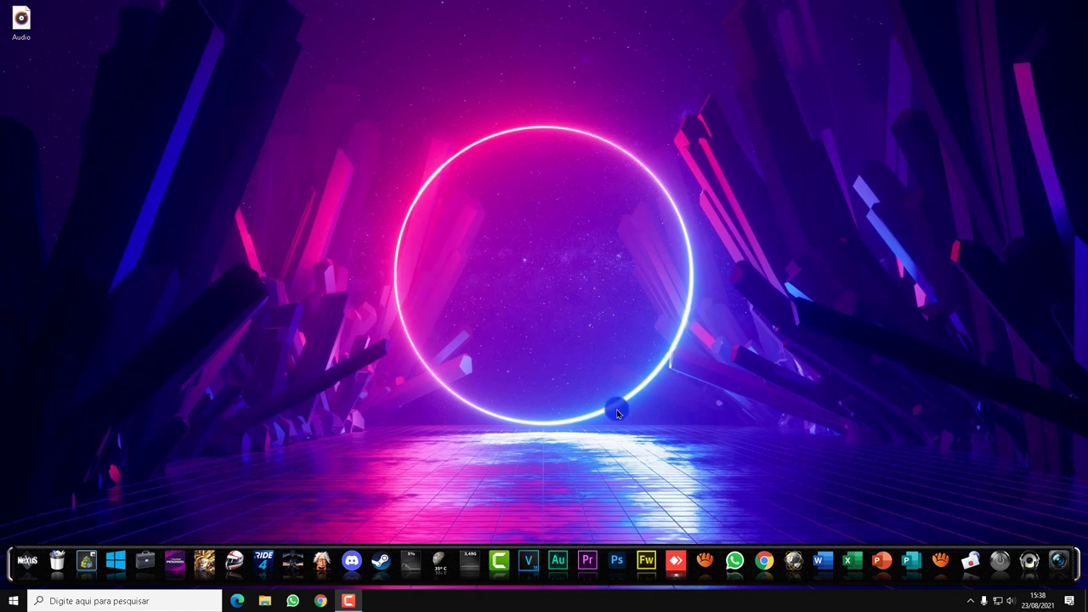
- Launch Adobe Audition 2020 and minimise its window to return to the desktop
click(560, 554)
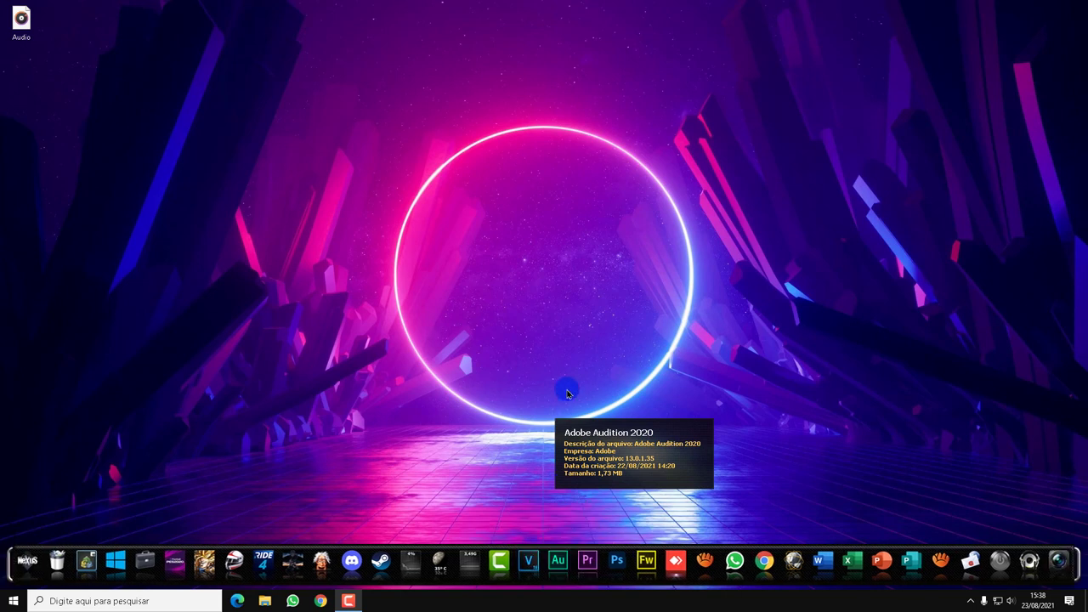
click(557, 558)
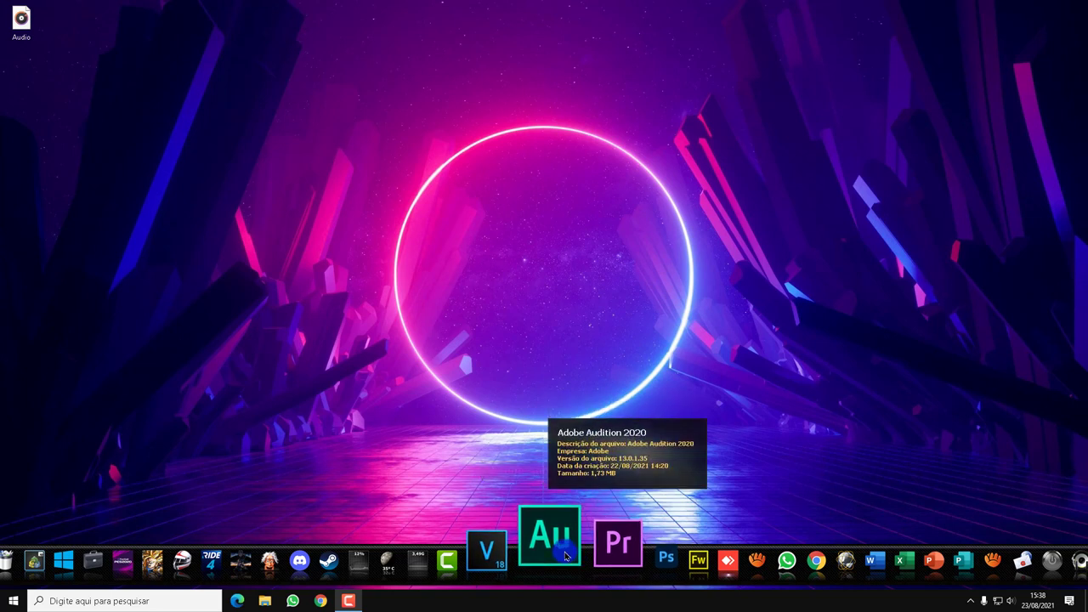
click(565, 555)
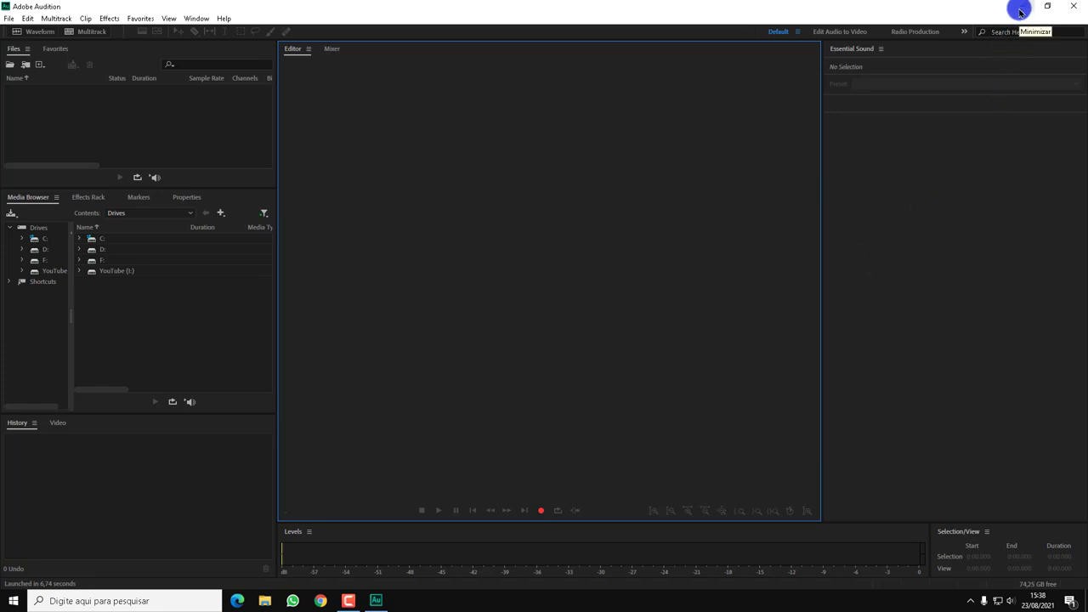
click(1019, 12)
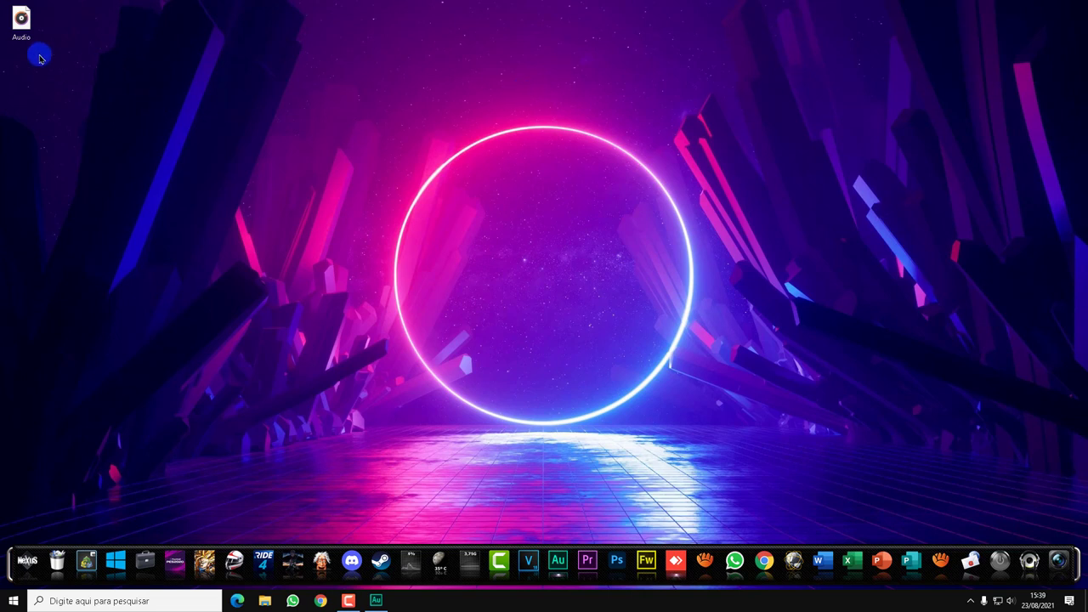
- Play the desktop file Audio in Windows Media Player, reposition the player window, and pause the playback
click(15, 31)
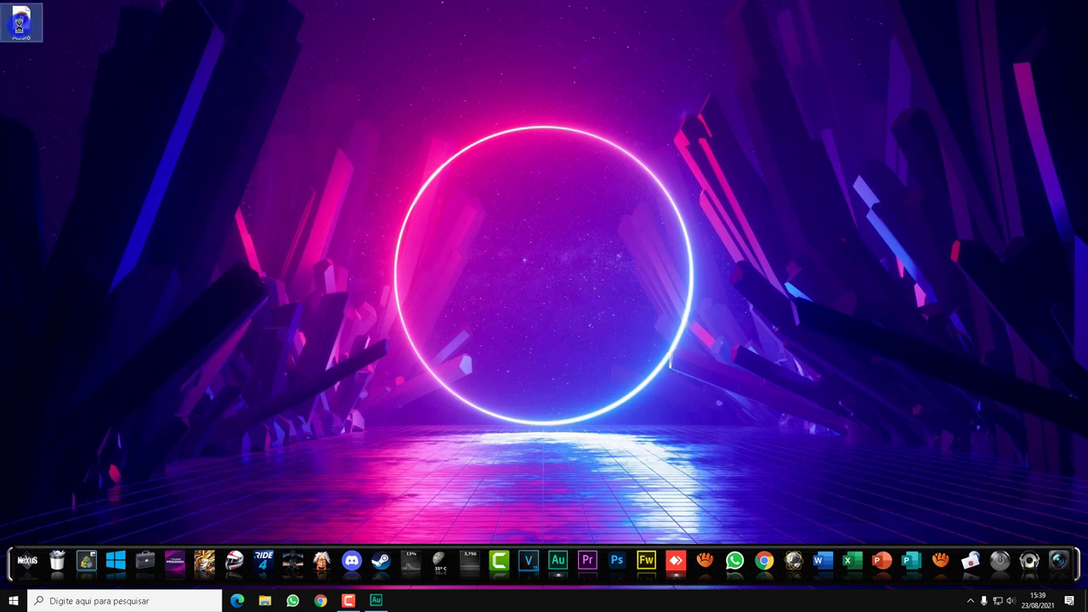
right_click(18, 26)
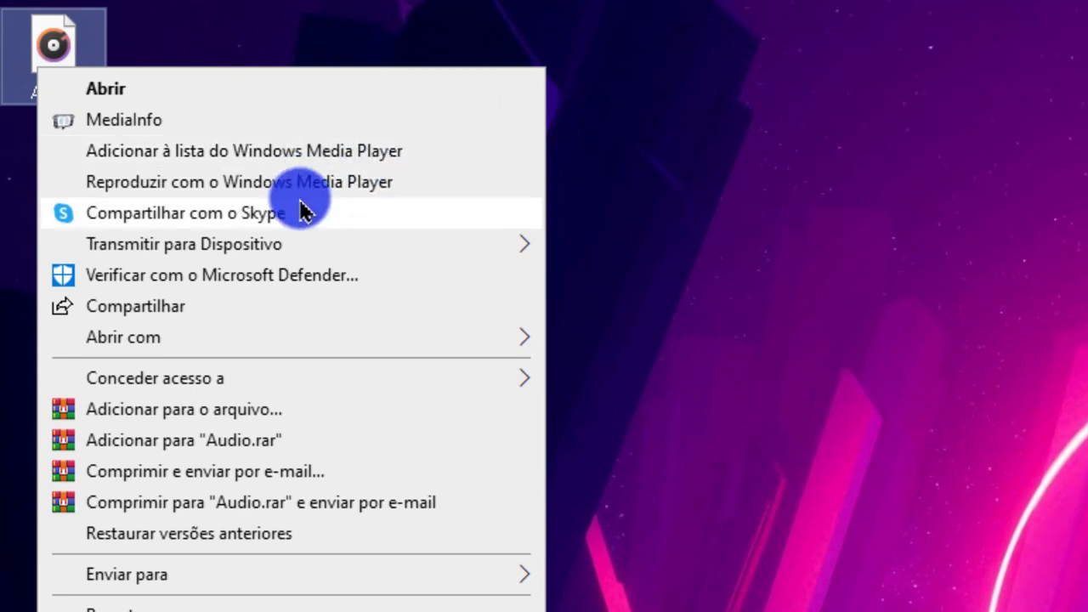
click(302, 197)
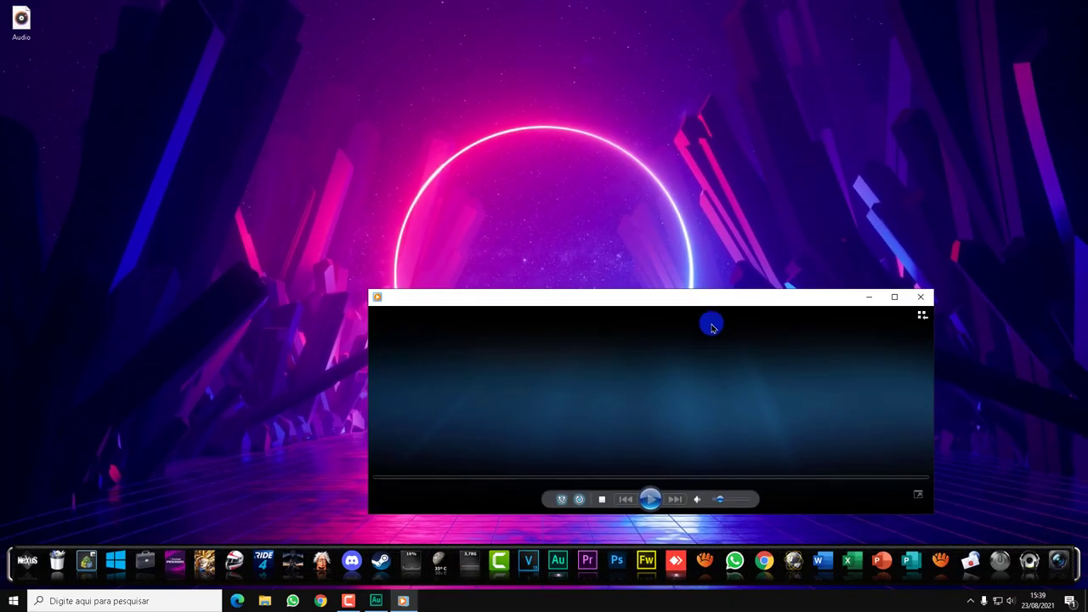
drag(710, 301, 679, 197)
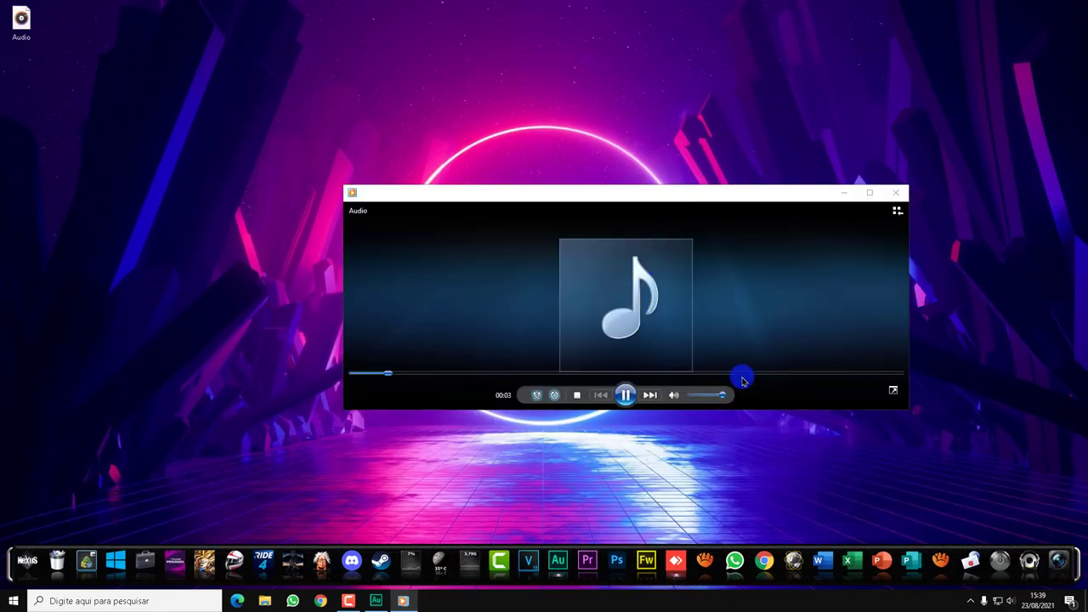
click(631, 397)
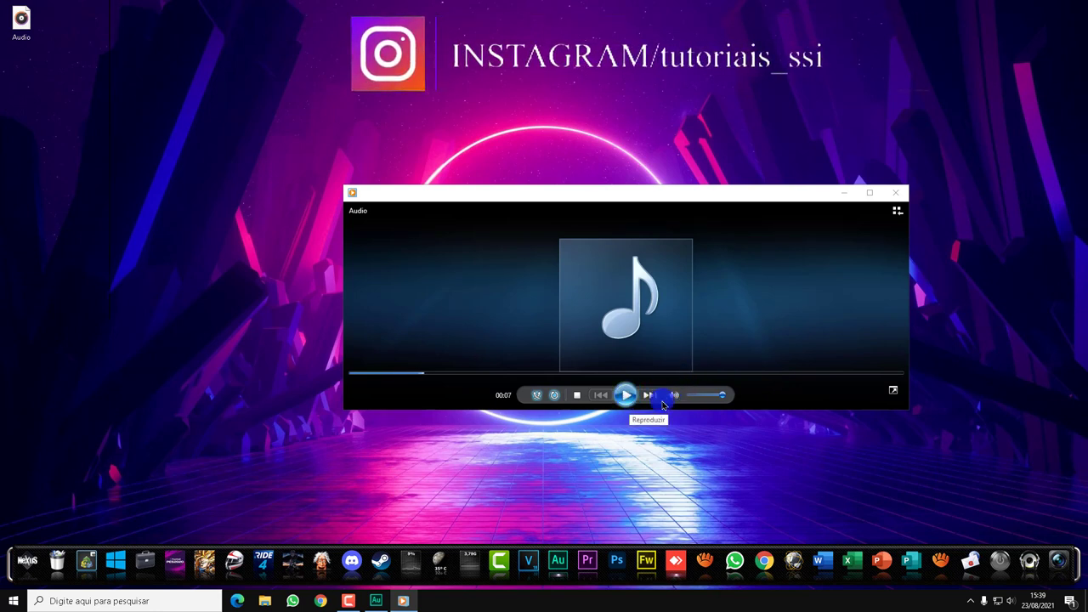
- Raise the system speaker volume, listen to more of the Audio recording, and close the player
click(1012, 601)
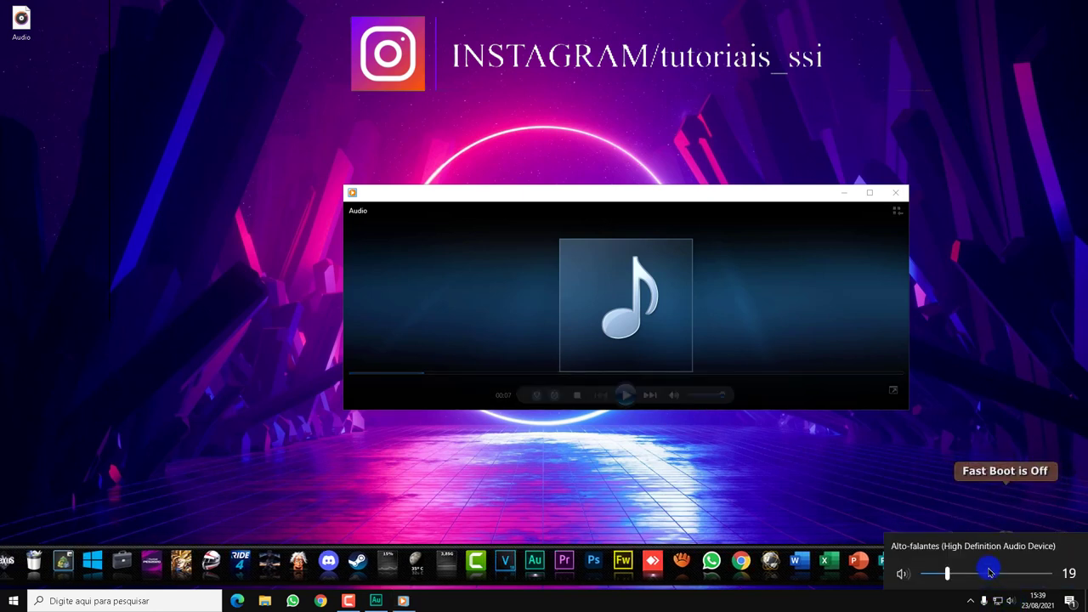
drag(941, 576, 983, 575)
click(751, 363)
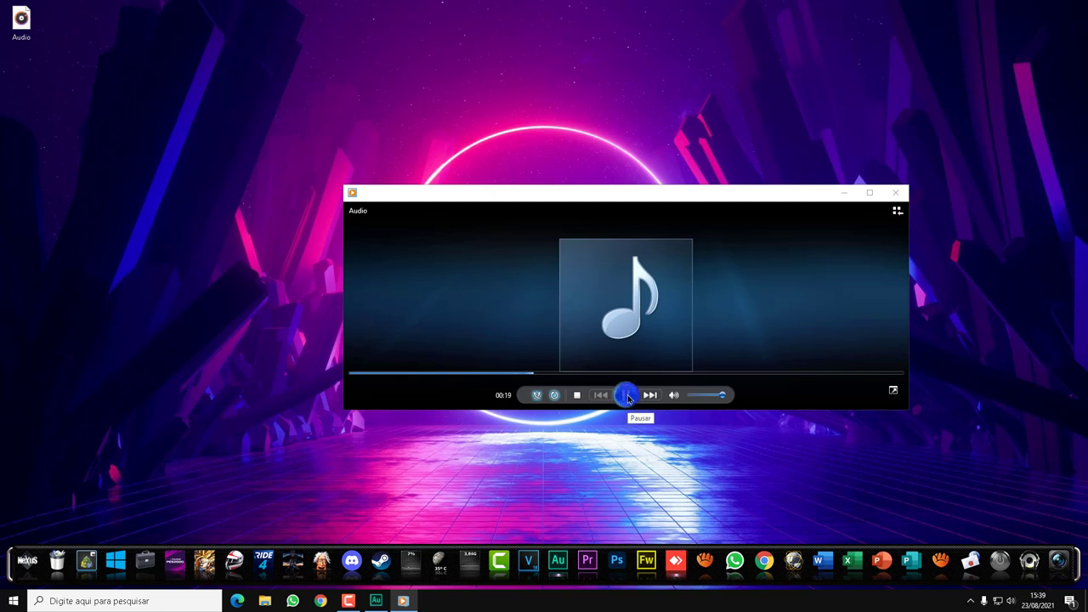
click(626, 395)
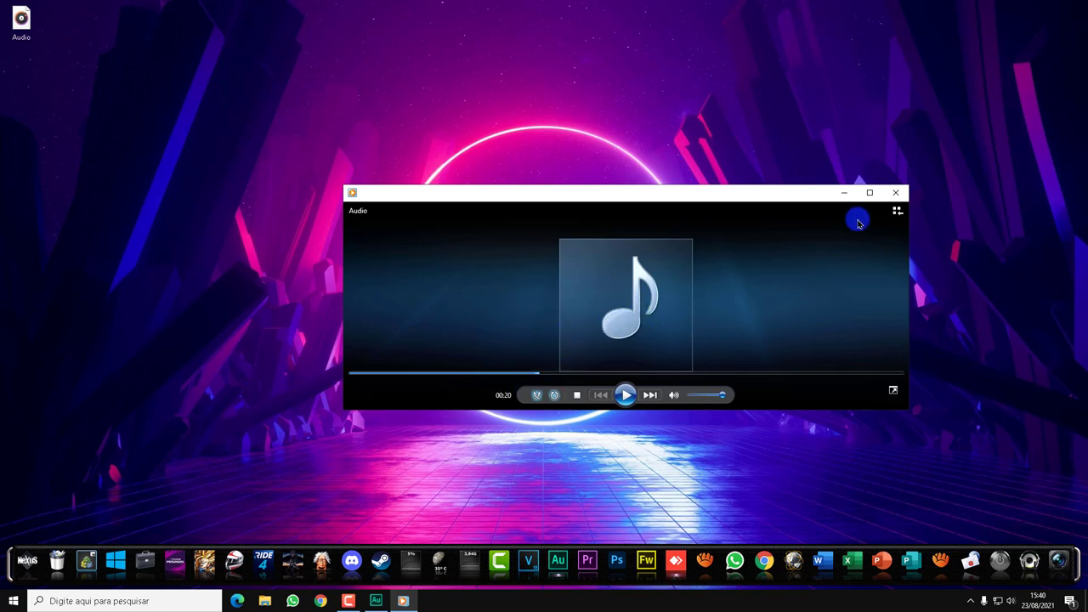
click(895, 192)
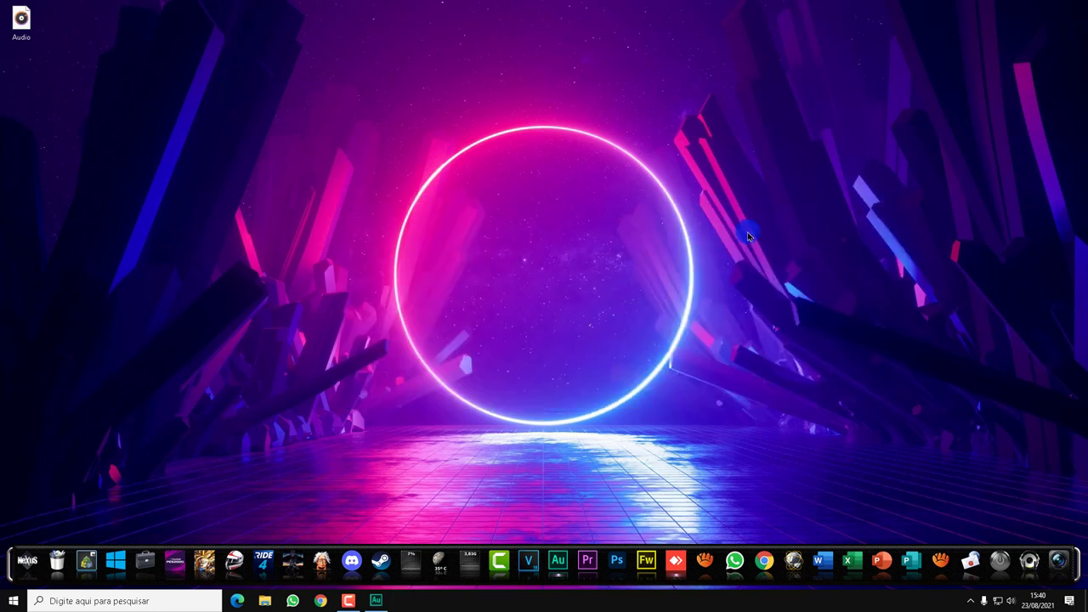
- Load the desktop file Audio into the waveform editor of Adobe Audition
click(381, 600)
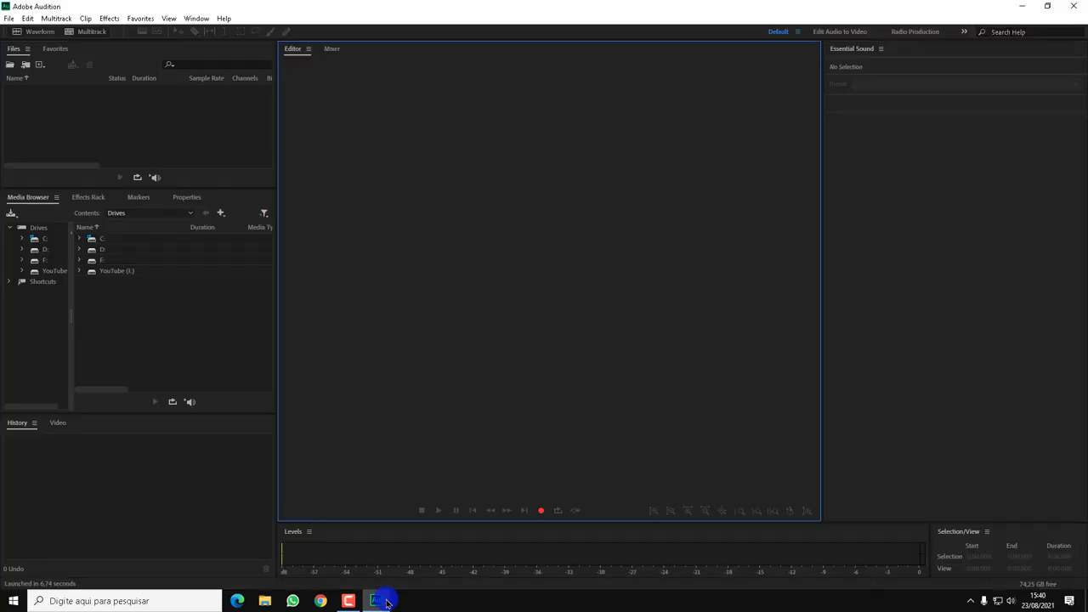
click(384, 601)
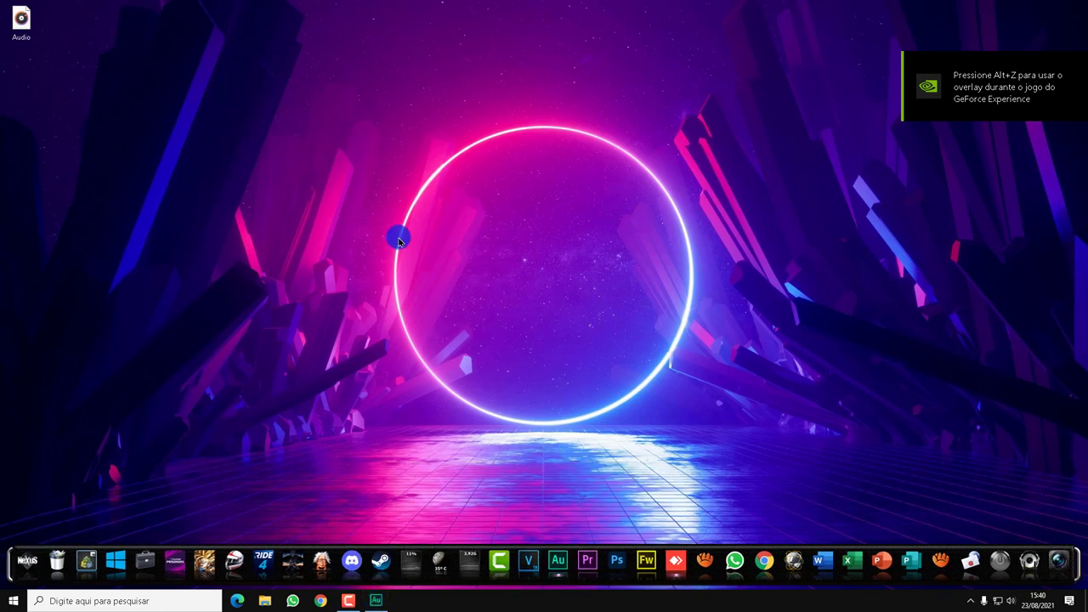
drag(24, 24, 452, 224)
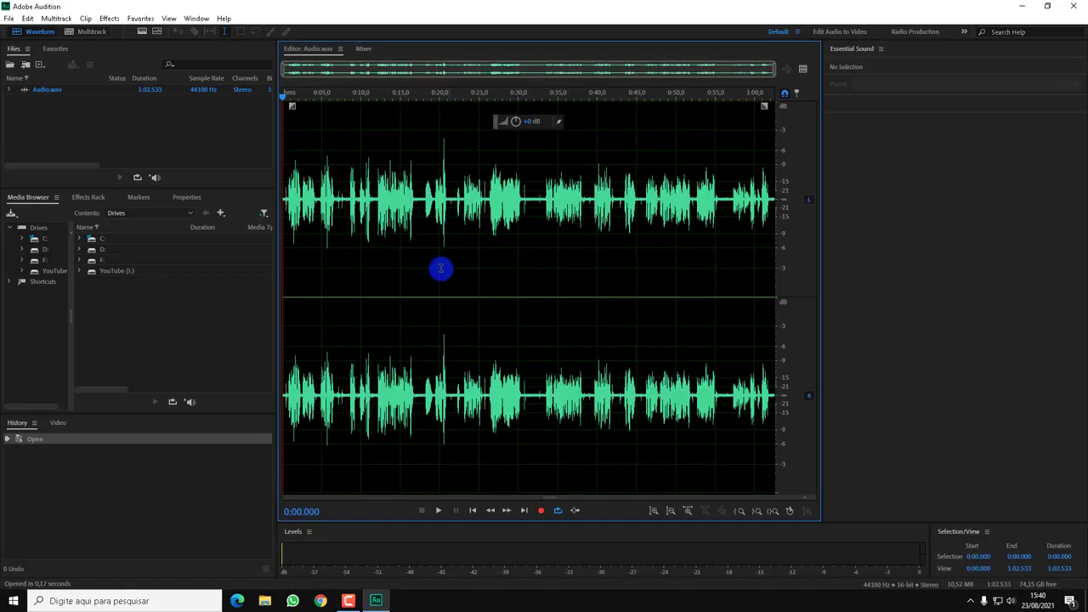
- Listen to the opening seconds of Audio.wav and stop the playback
click(440, 512)
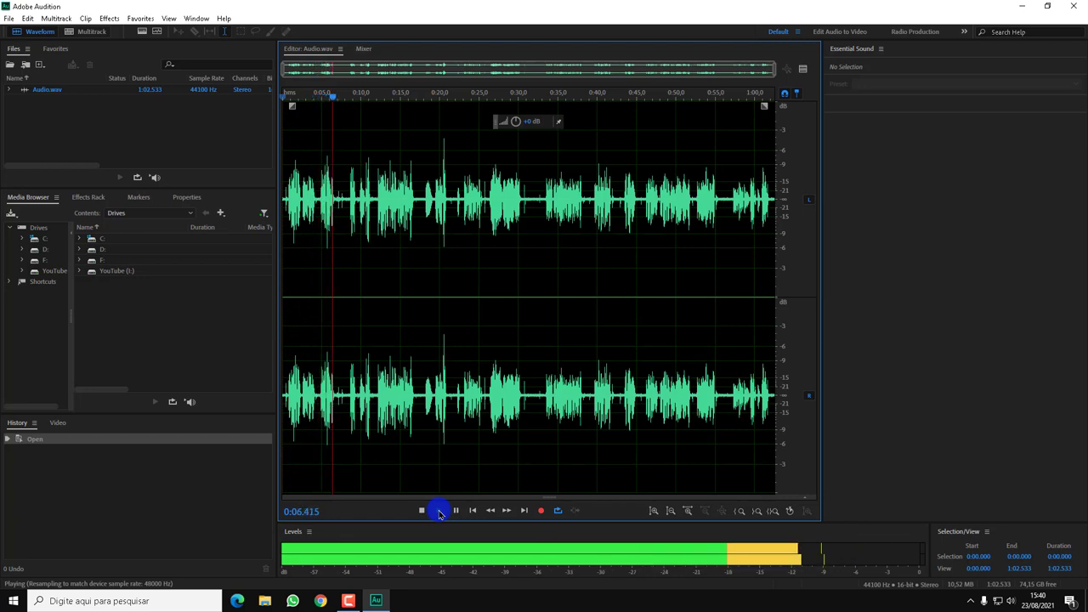
click(557, 511)
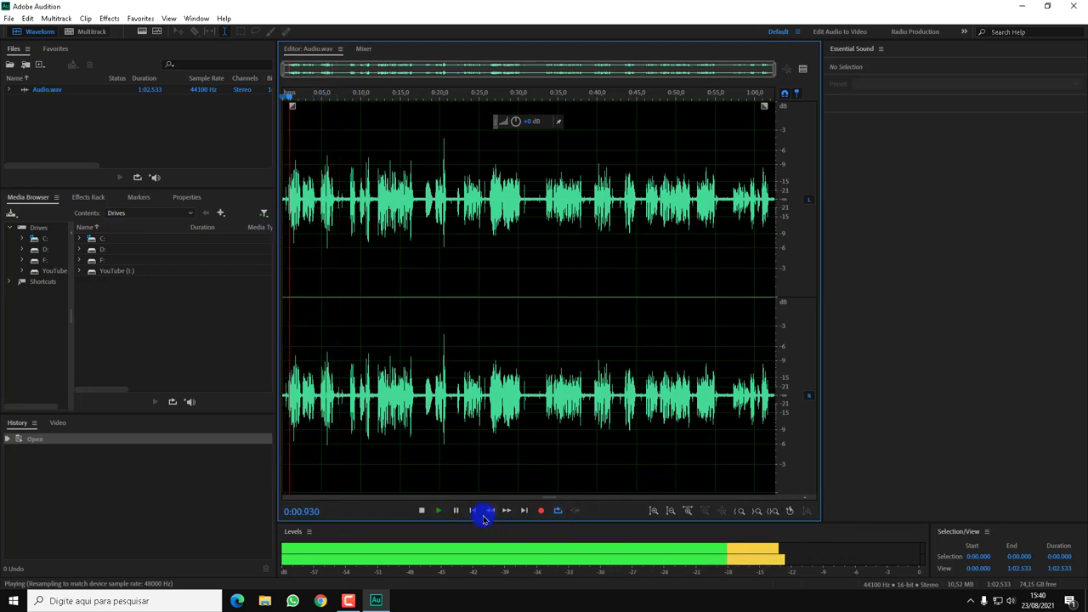
click(421, 510)
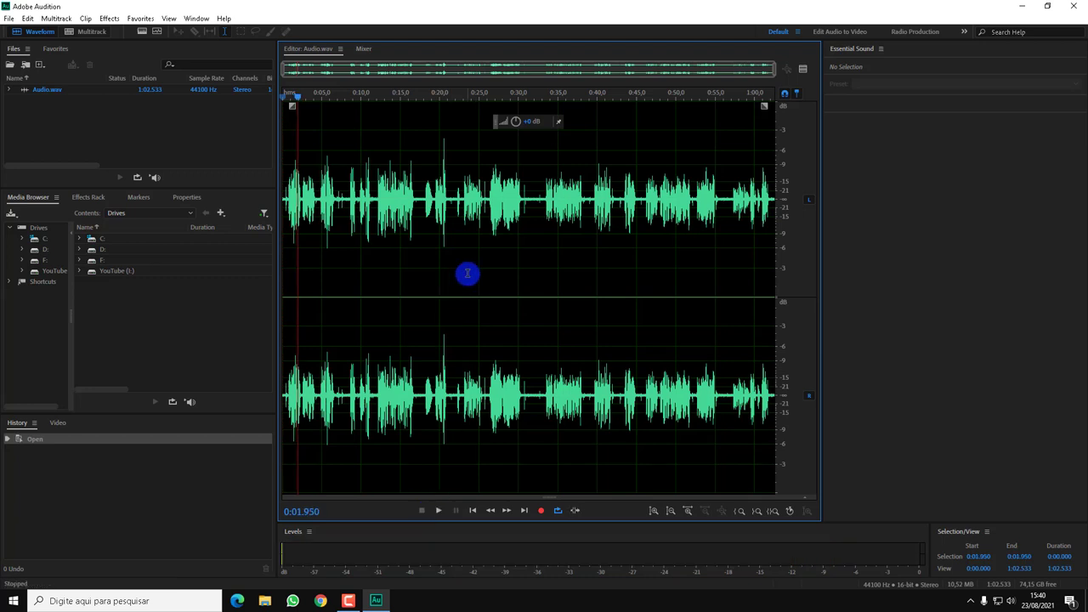
scroll(451, 243, up, 2)
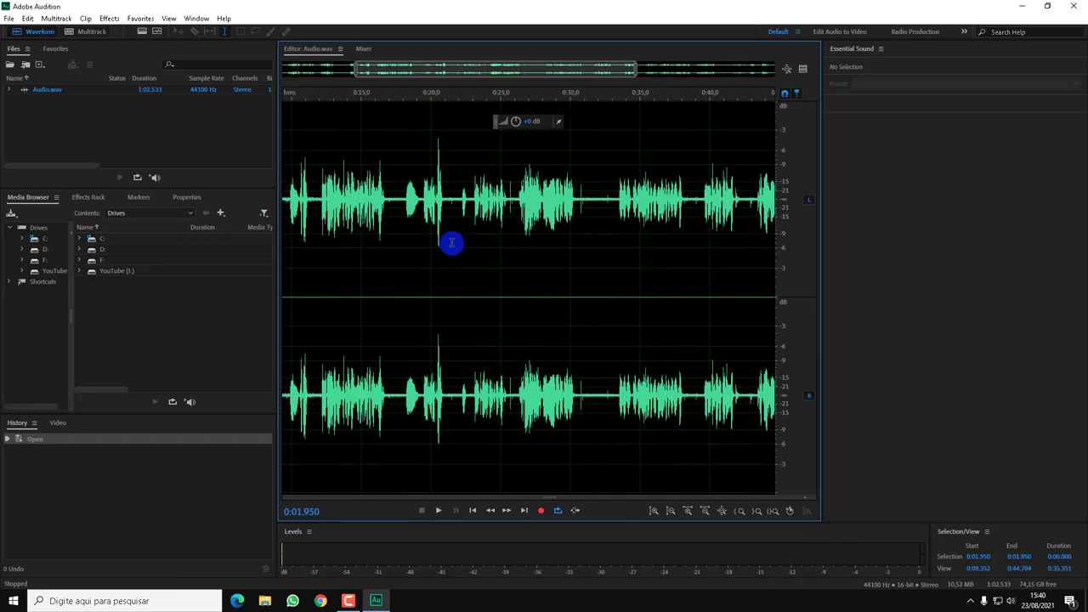
scroll(451, 243, down, 2)
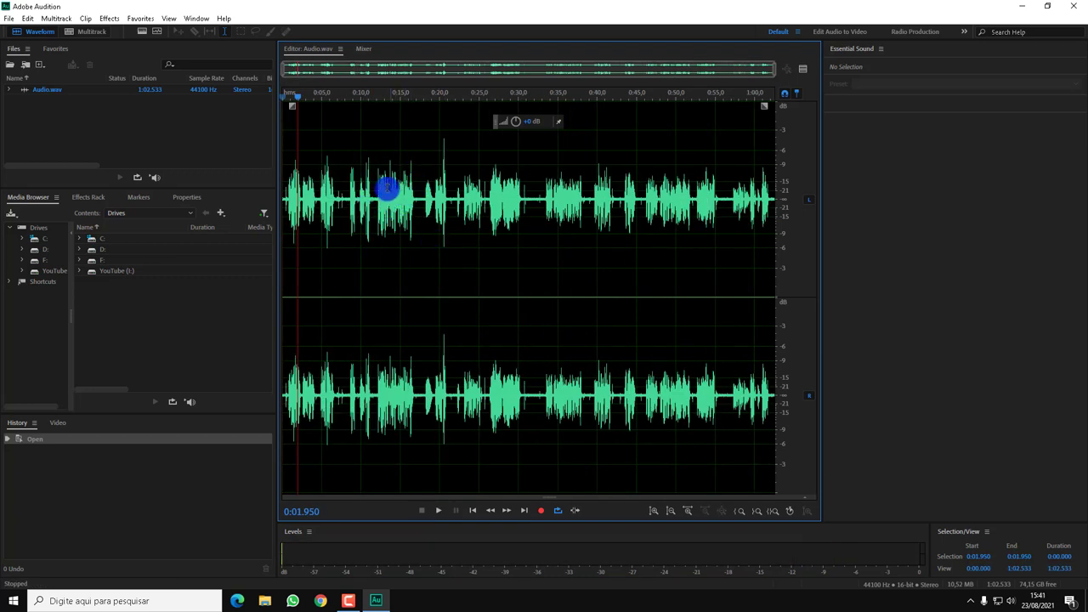
drag(382, 187, 445, 202)
click(395, 202)
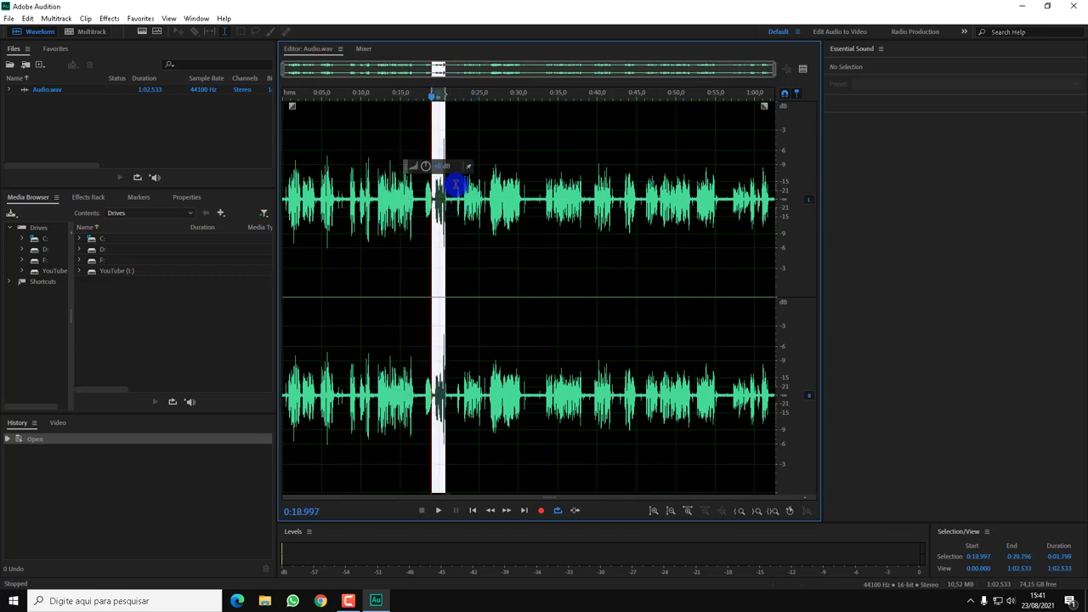
click(468, 253)
- Select the noise-only pause between the spoken passages, from about 0:20.9 to 0:22.1
scroll(451, 187, up, 1)
scroll(451, 187, up, 6)
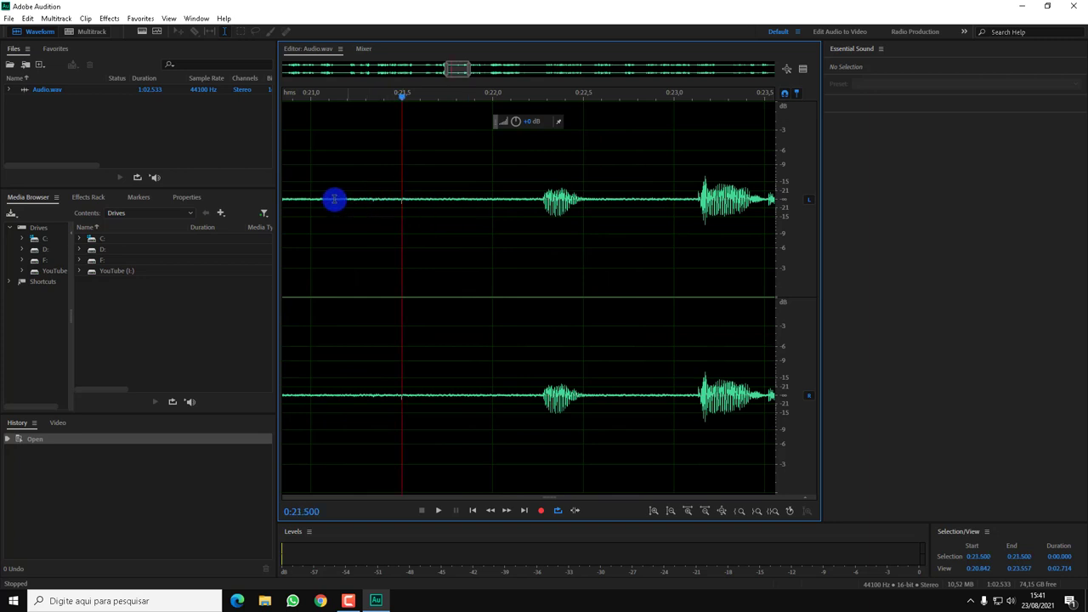
drag(335, 199, 501, 226)
scroll(482, 210, down, 1)
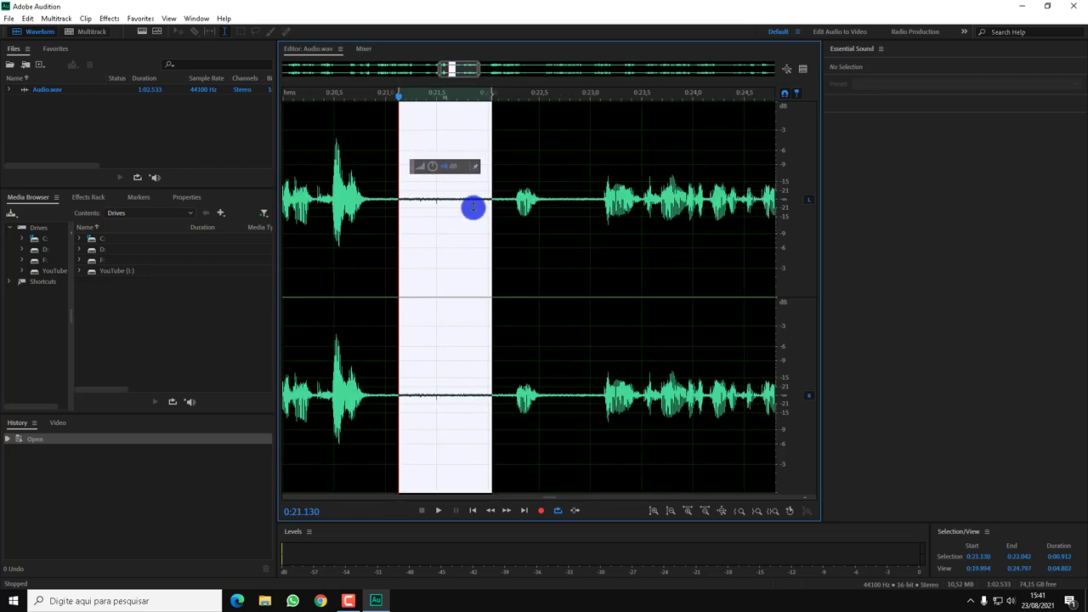
click(464, 204)
drag(375, 198, 506, 220)
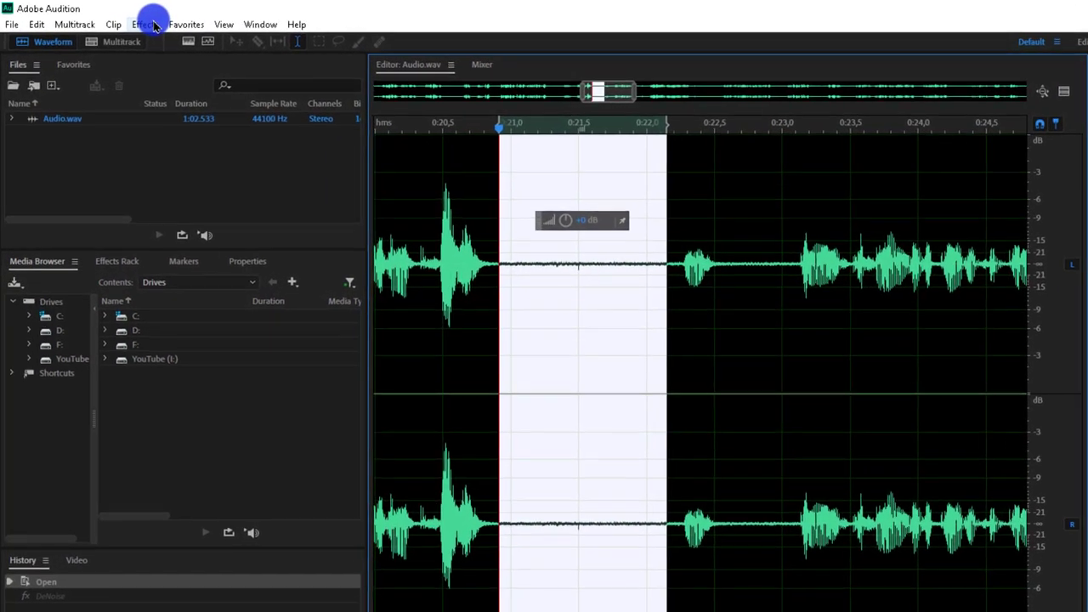
- Open the DeNoise effect for the selected pause and preview it with the amount set to 0%
click(153, 25)
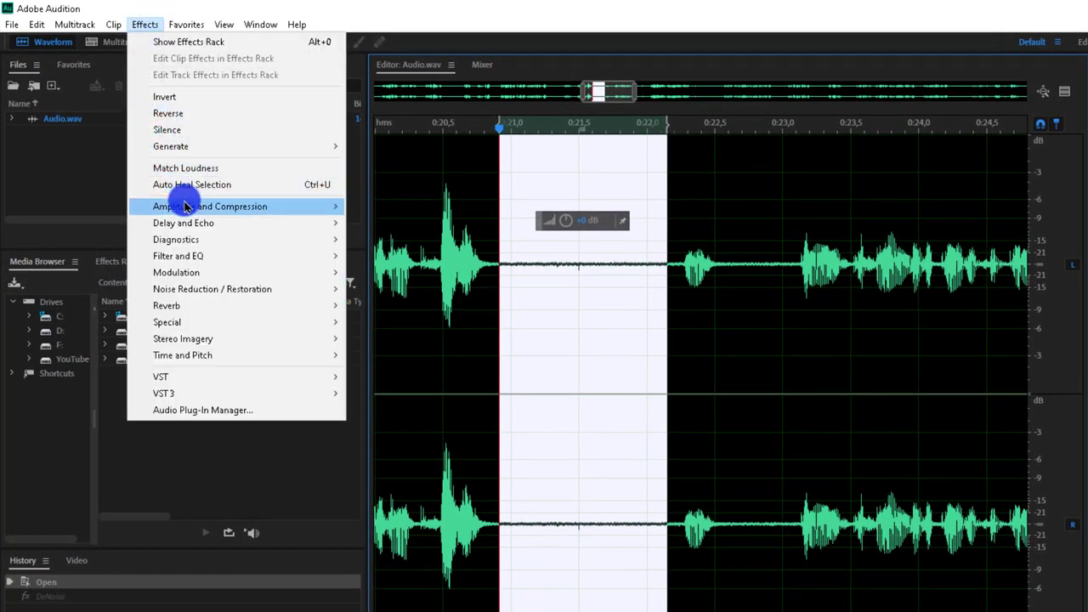
mouse_move(189, 287)
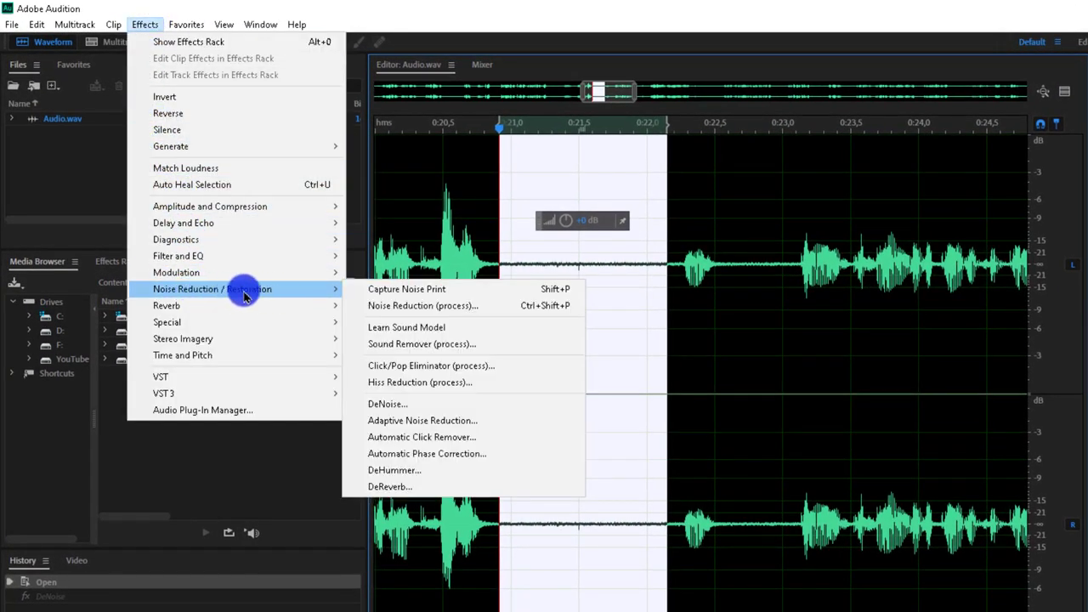
click(380, 405)
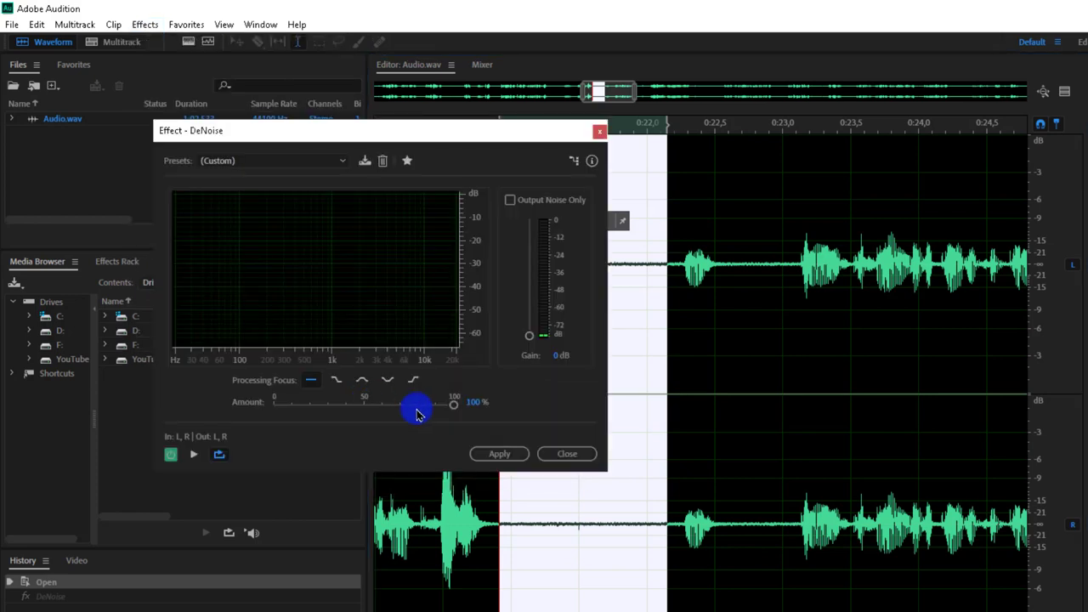
drag(455, 409, 261, 410)
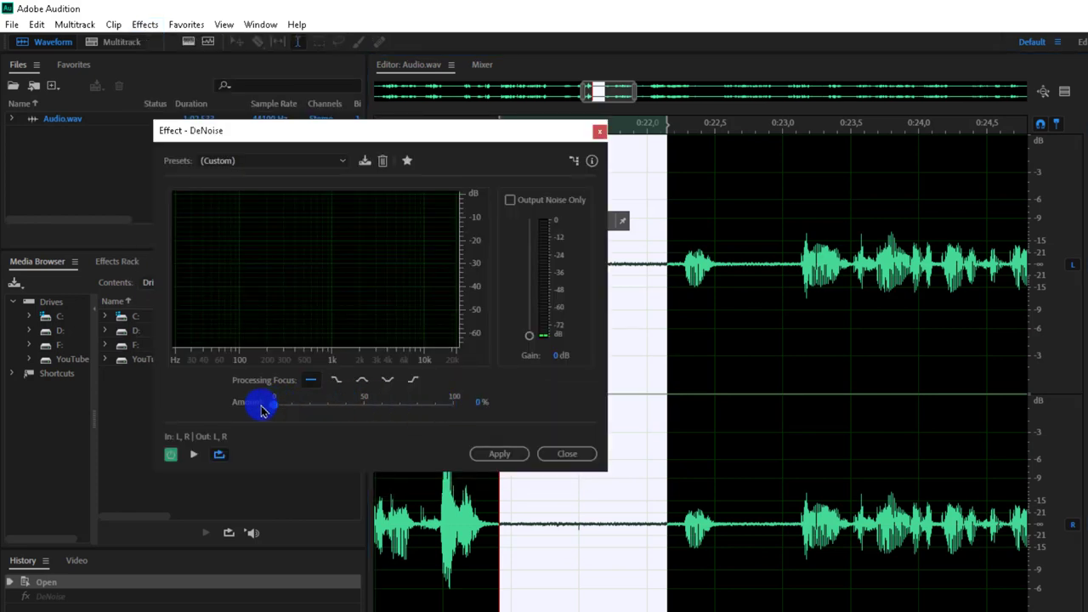
click(220, 455)
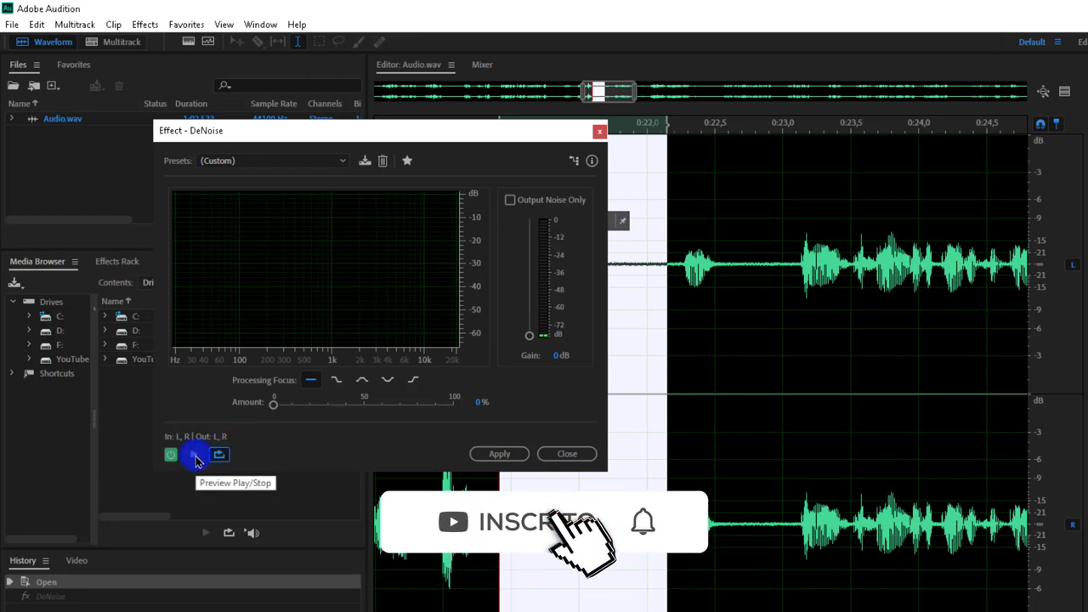
click(196, 457)
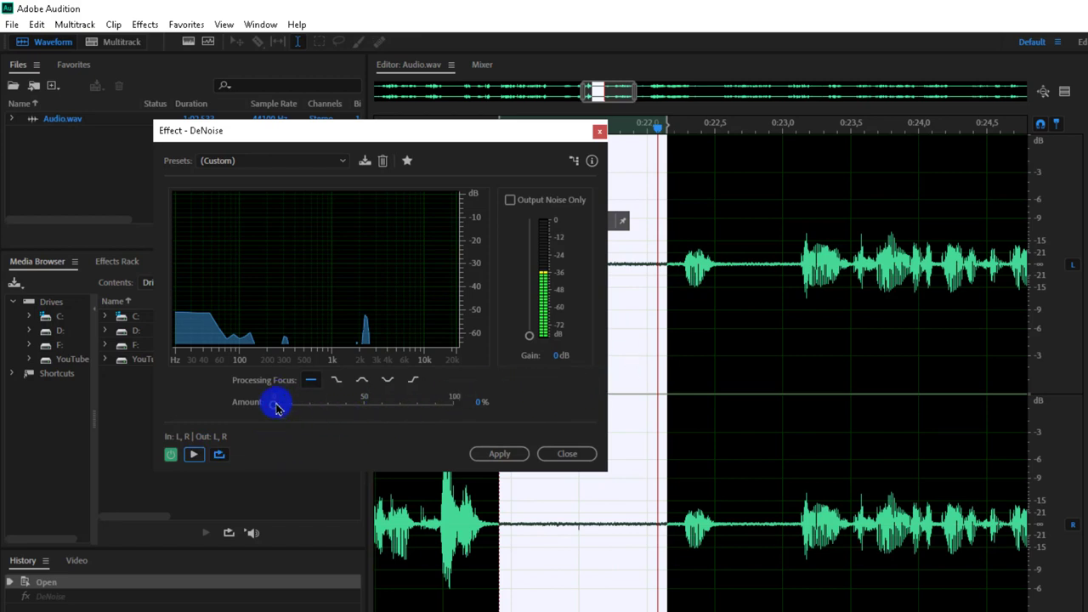
- Set the DeNoise amount to 90% while previewing the selected noise, and stop the preview
click(194, 454)
drag(280, 406, 433, 414)
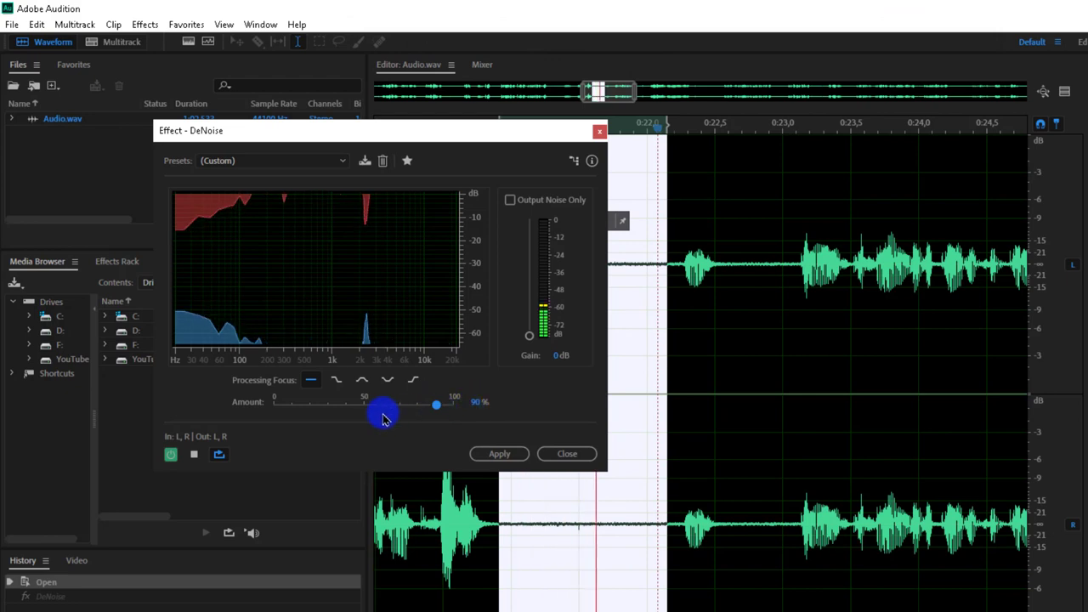
click(194, 453)
- Select the entire Audio.wav waveform and apply the DeNoise effect to it
click(791, 321)
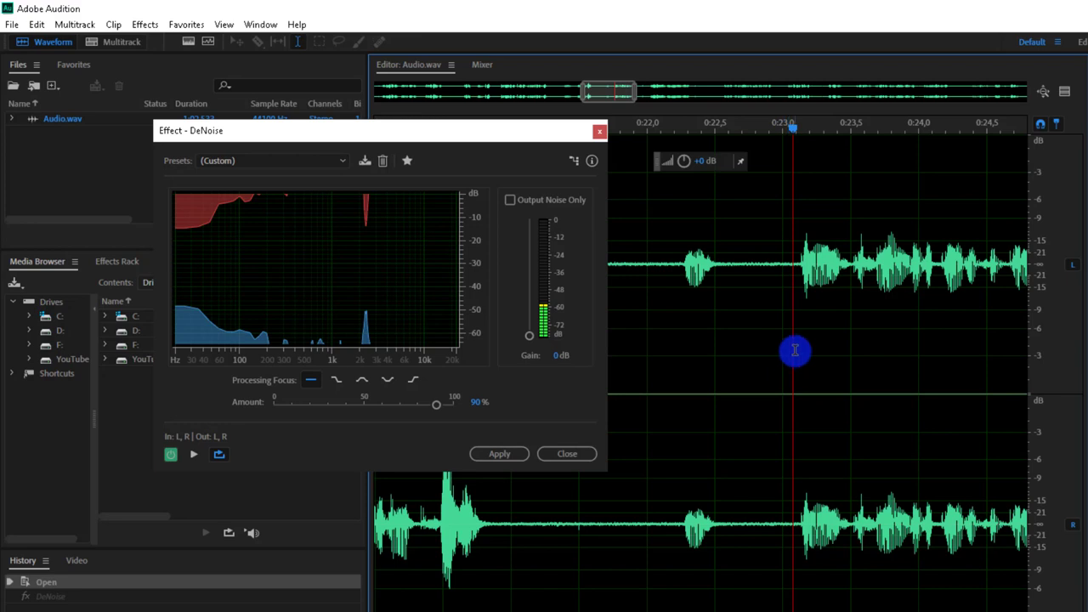
key(ctrl+a)
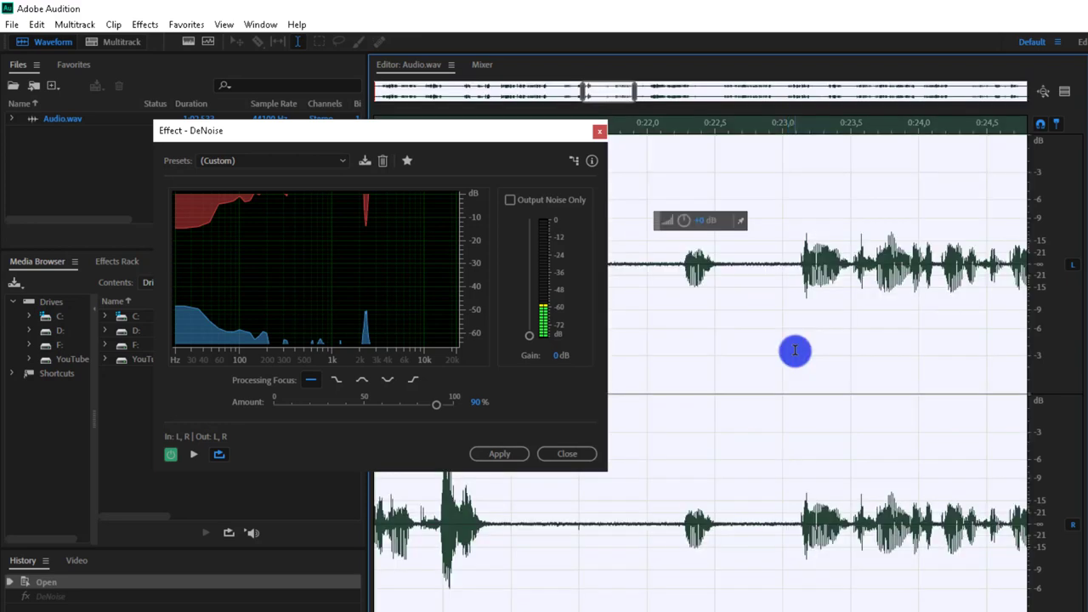
click(508, 455)
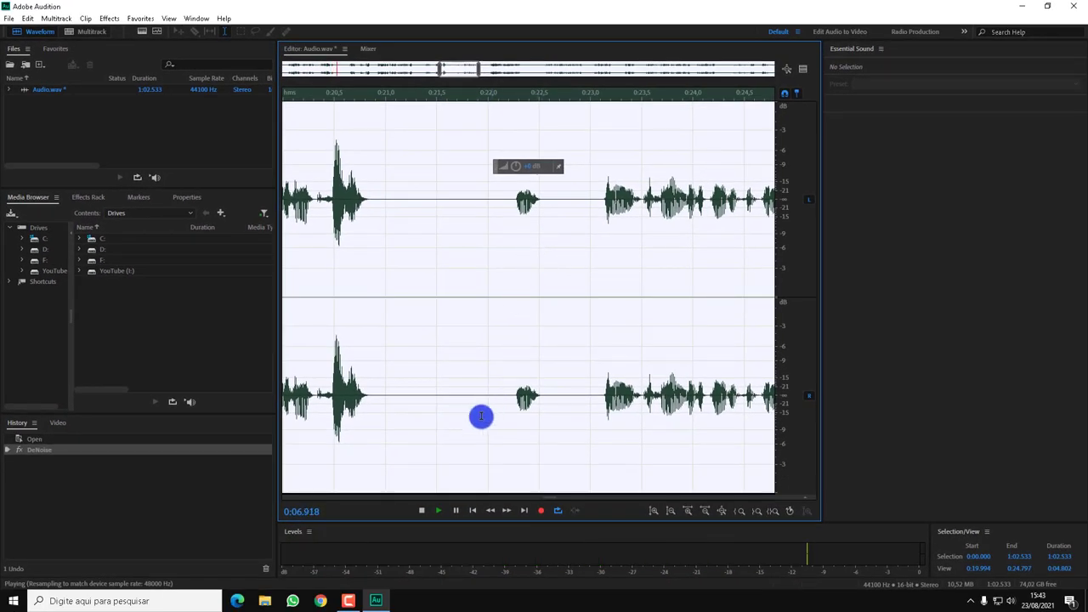
- Pause the playback and export the denoised recording to the Desktop as an MP3 file named editado
click(456, 511)
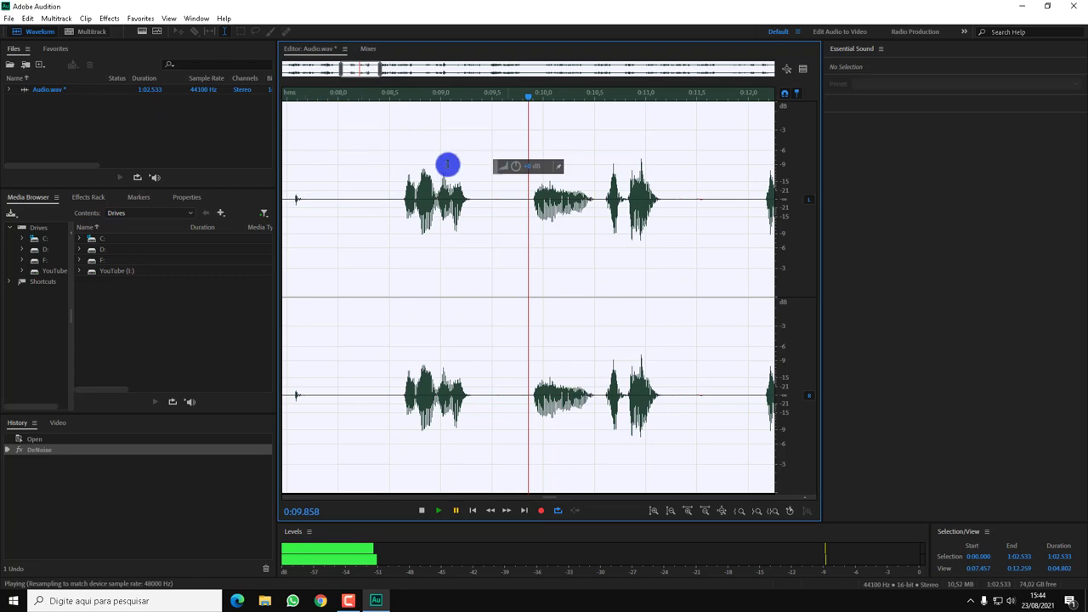
click(9, 17)
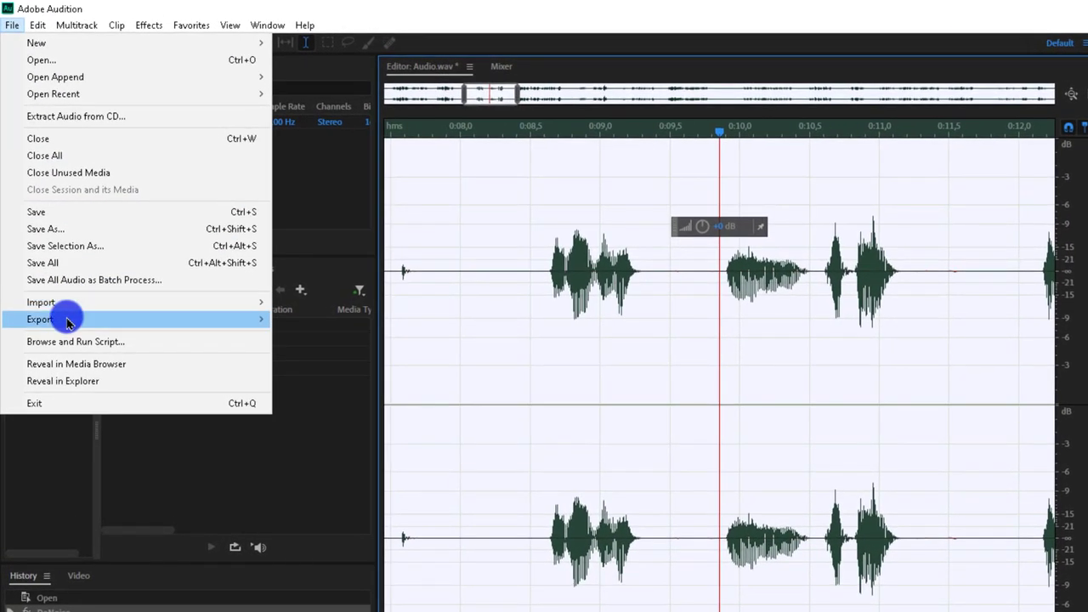
mouse_move(64, 298)
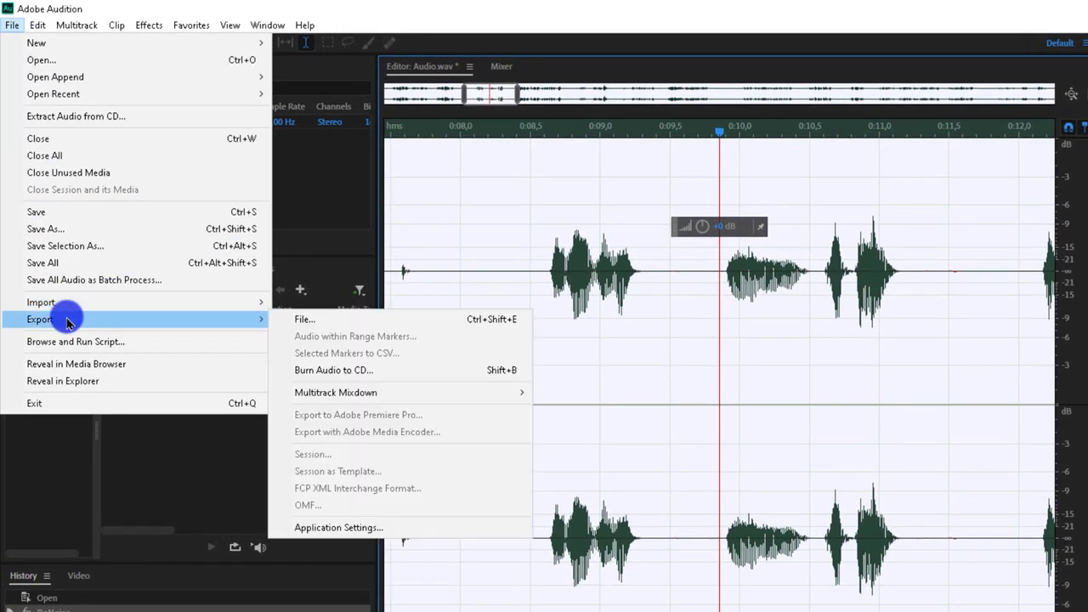
click(290, 326)
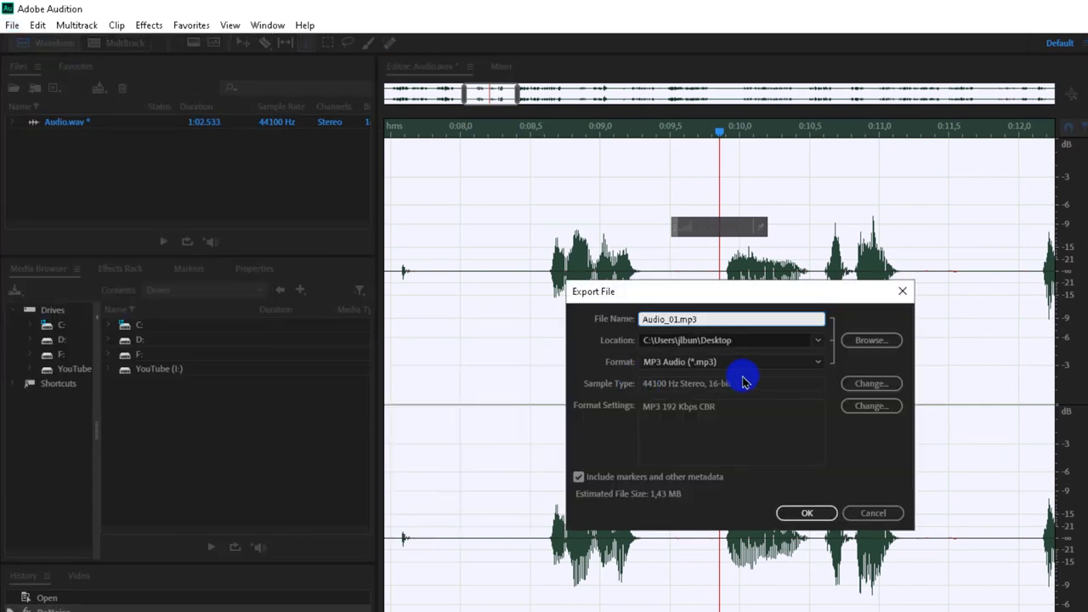
click(873, 341)
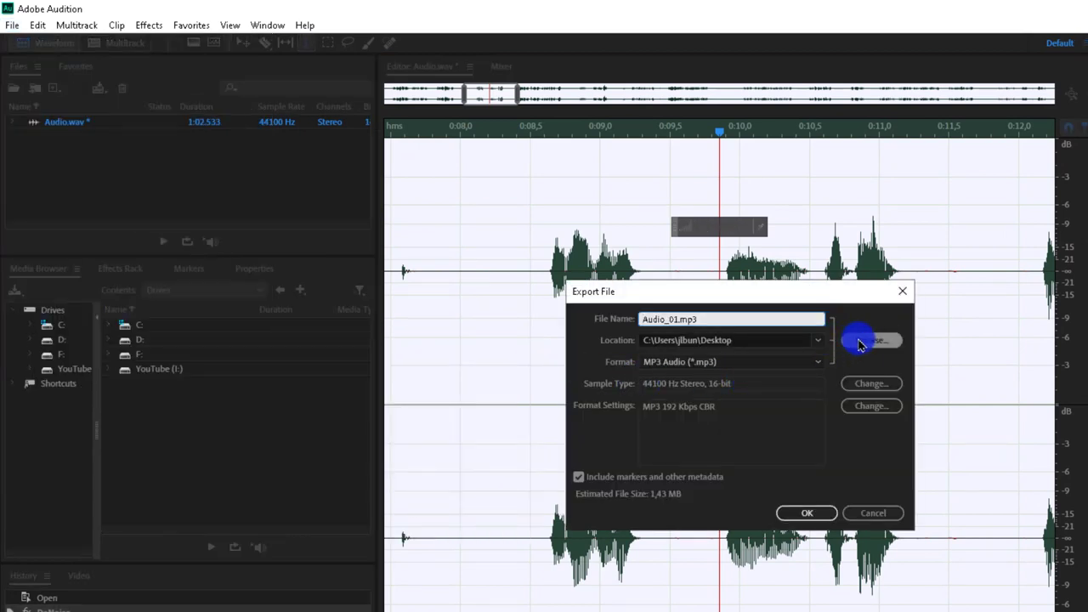
click(697, 330)
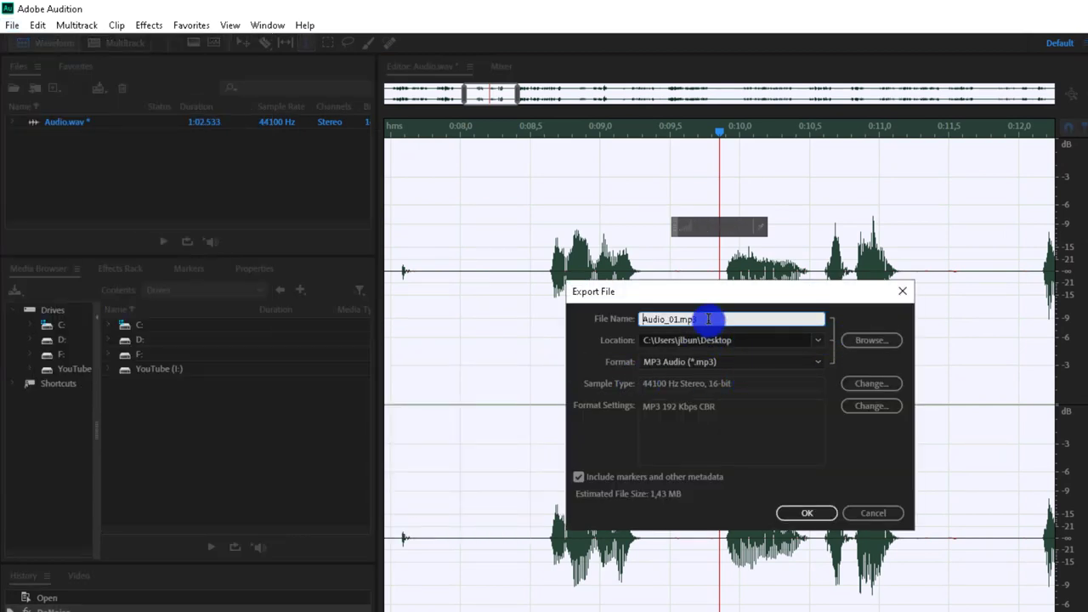
drag(708, 319, 539, 315)
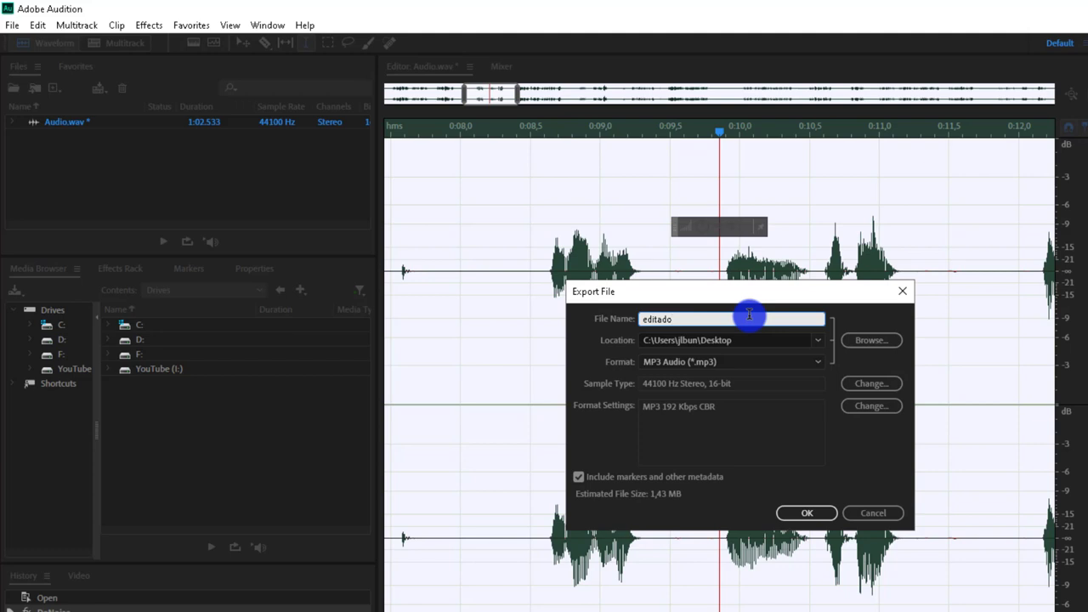
text(editado)
click(818, 513)
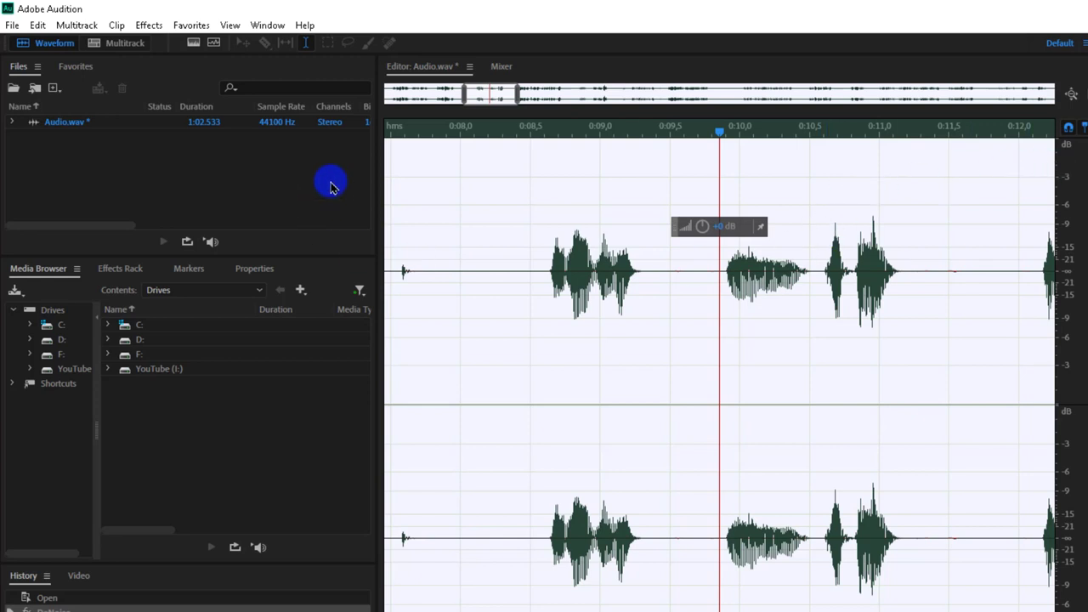
- Export the recording to the Desktop again as Audio_01.mp3, choosing MP3 Audio as the format after reviewing the available formats
click(12, 26)
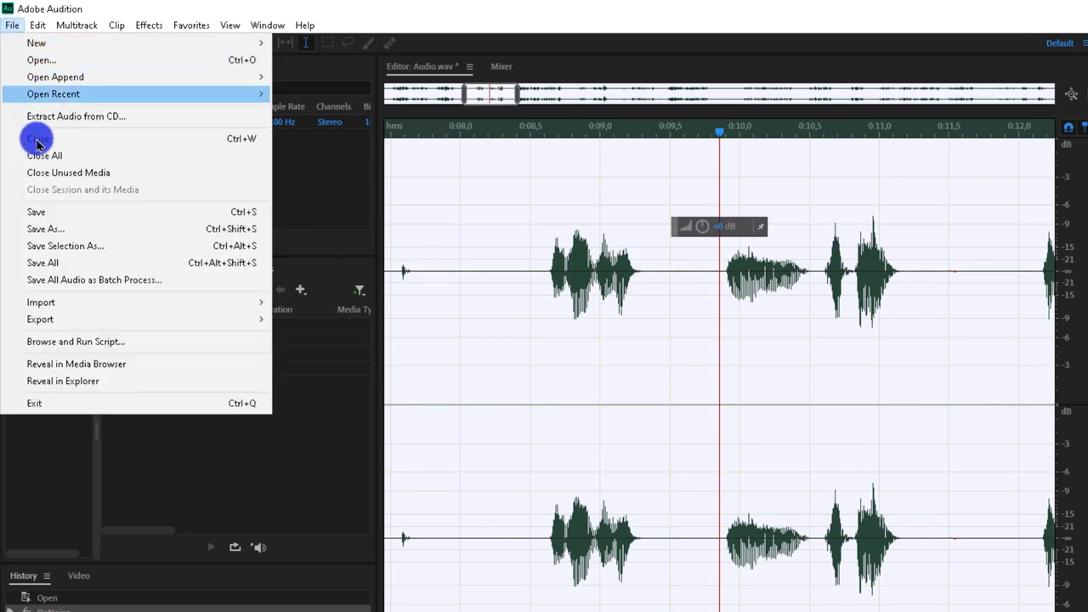
mouse_move(51, 318)
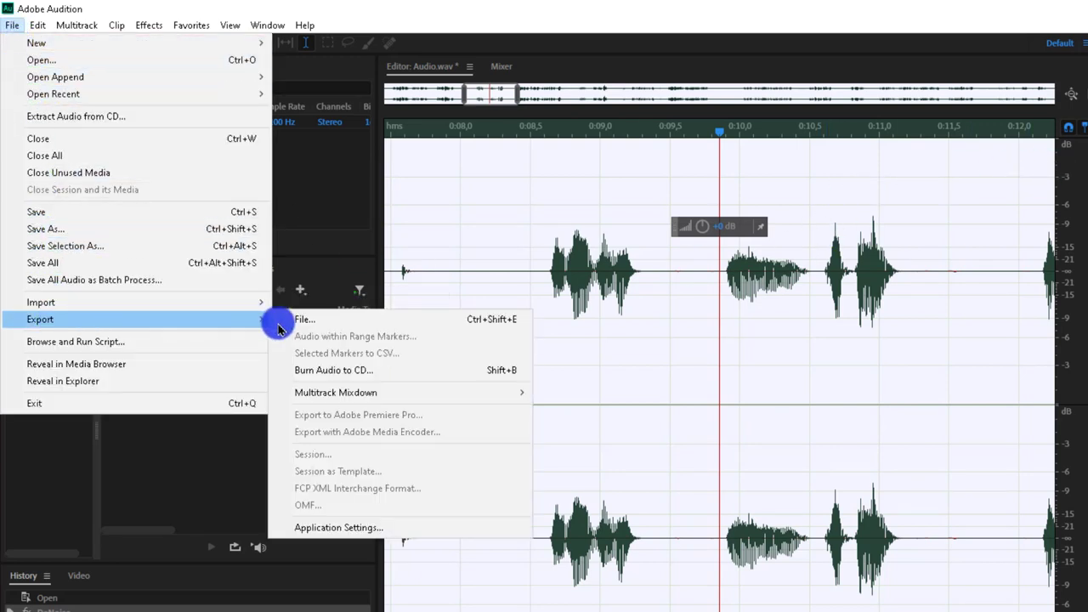
click(297, 320)
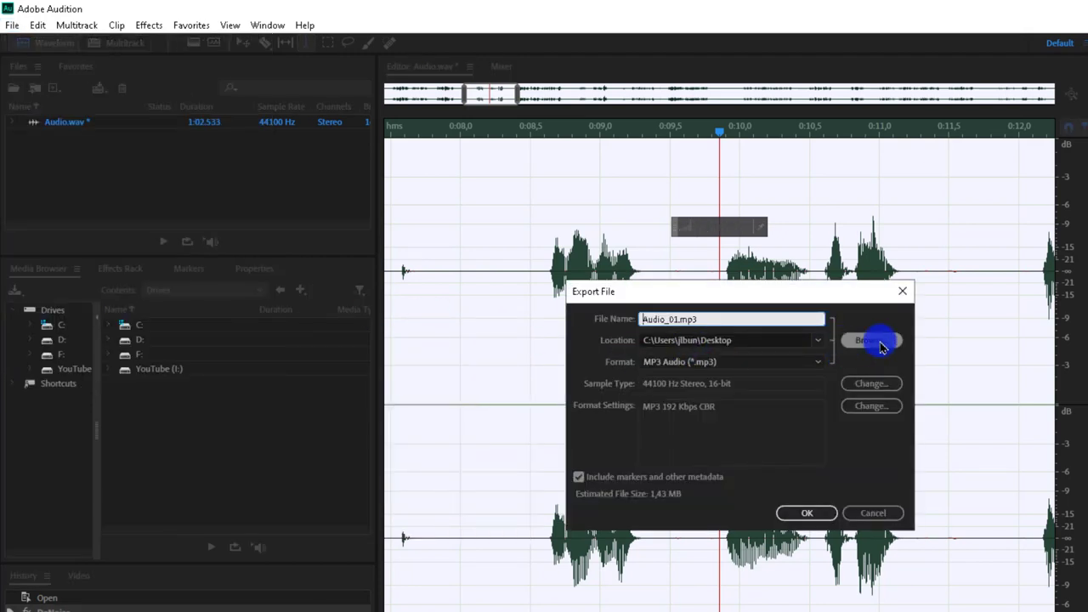
click(817, 363)
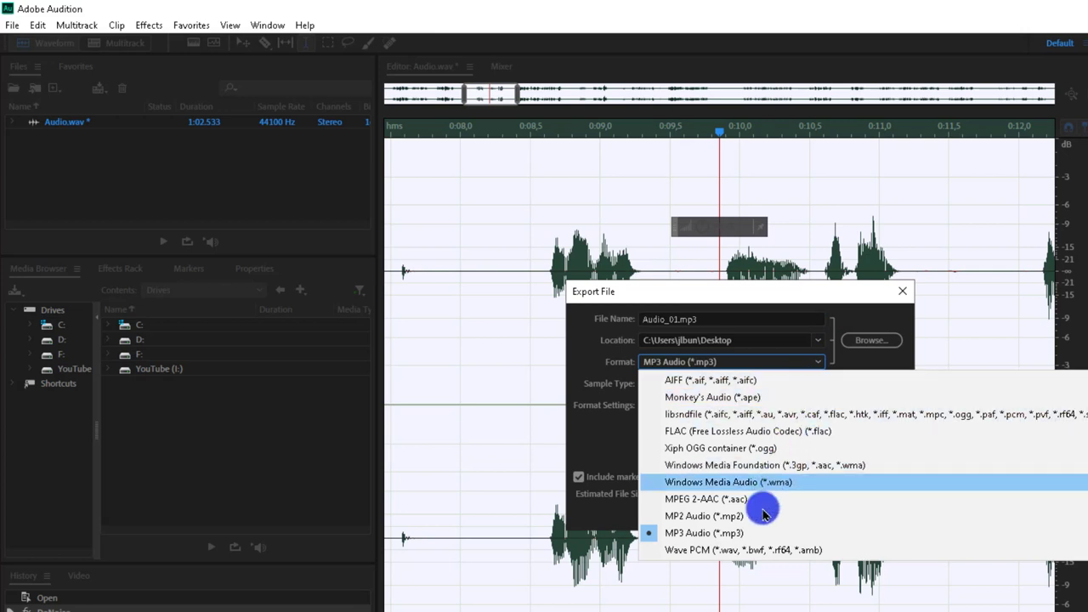
click(738, 532)
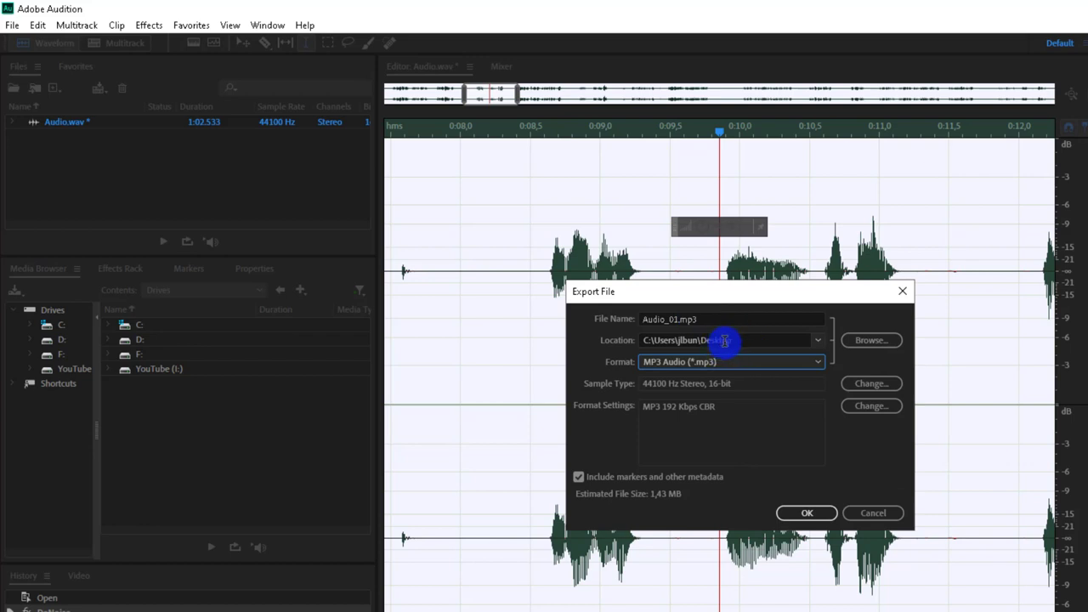
click(765, 364)
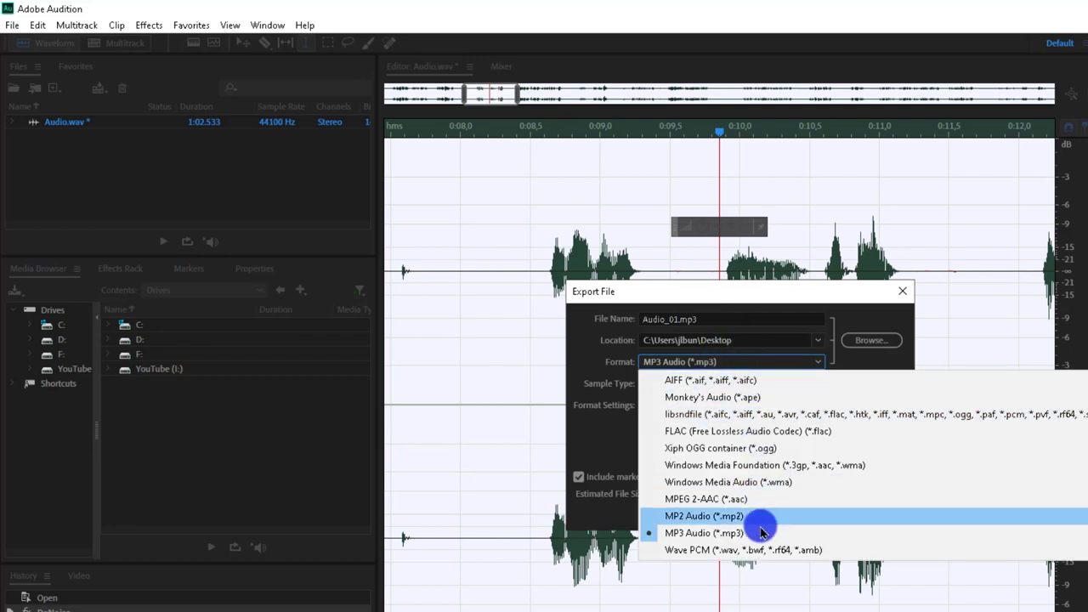
click(1020, 349)
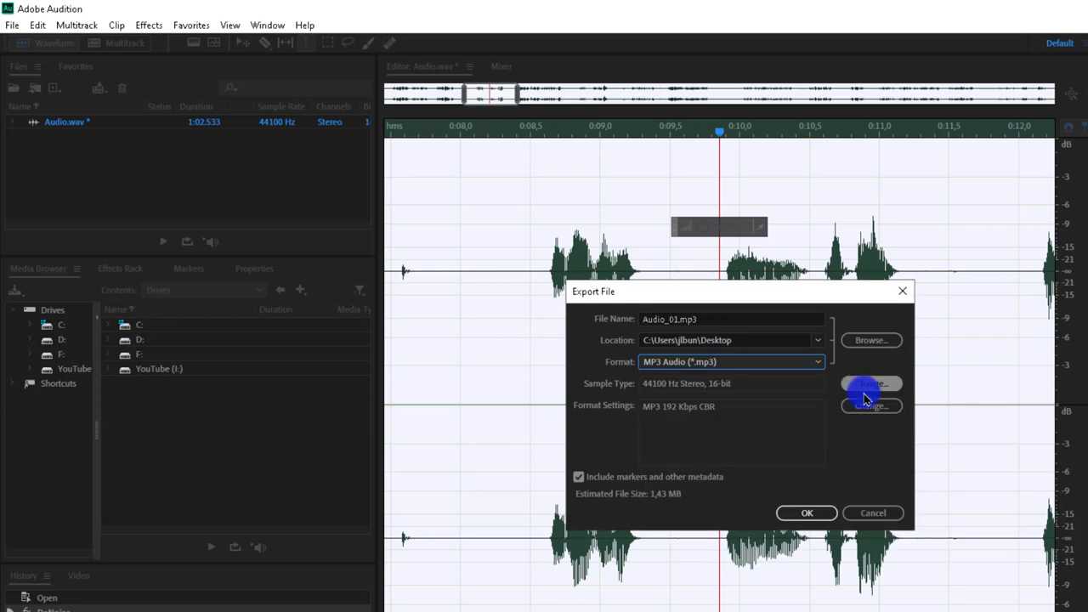
click(821, 516)
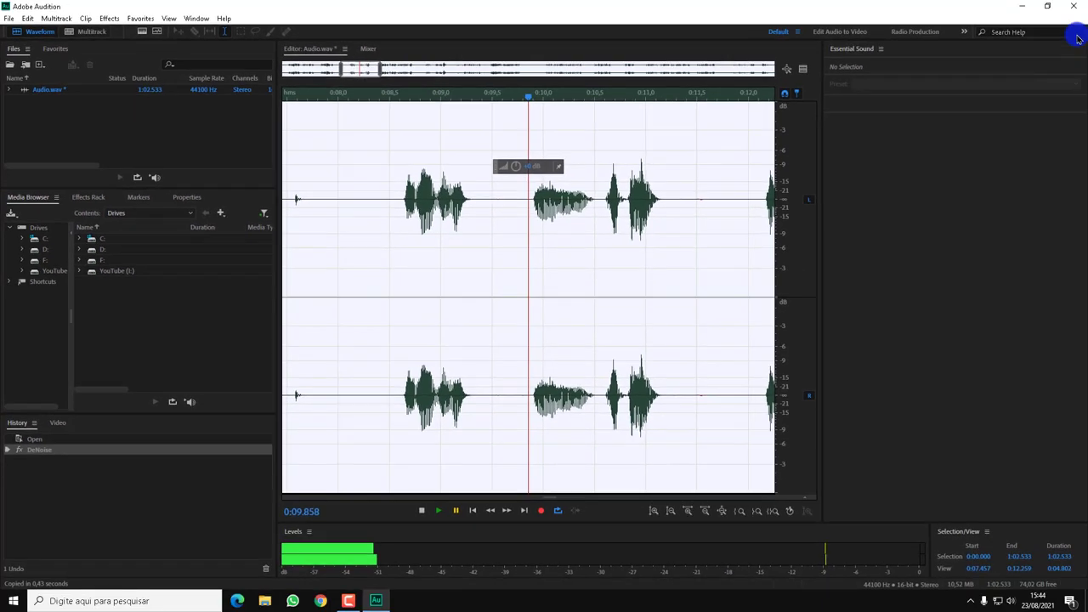
- Close Adobe Audition without saving the changes to Audio.wav
click(1080, 10)
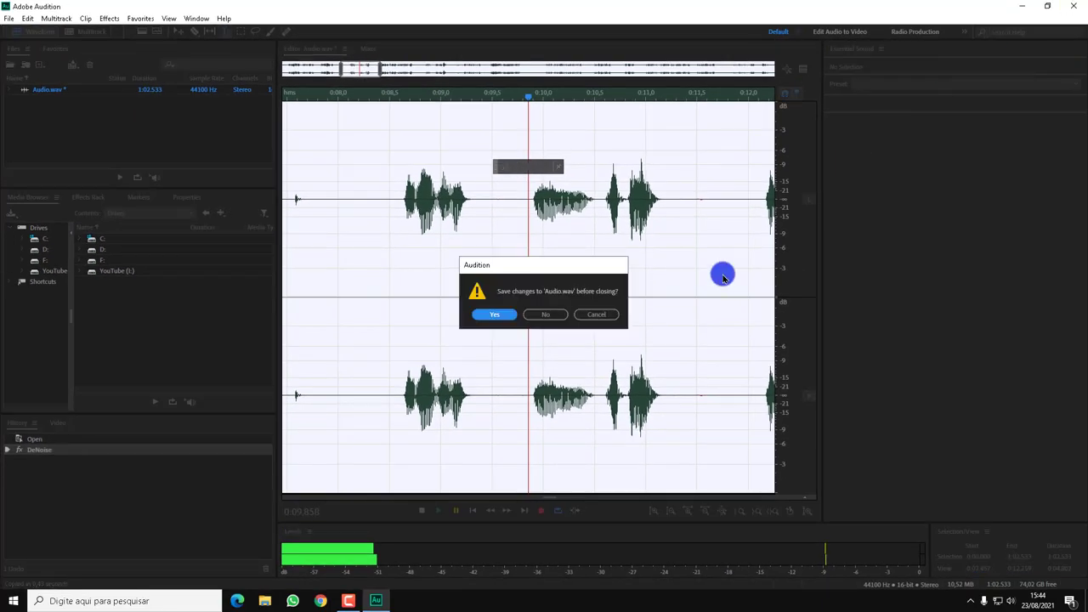
click(550, 316)
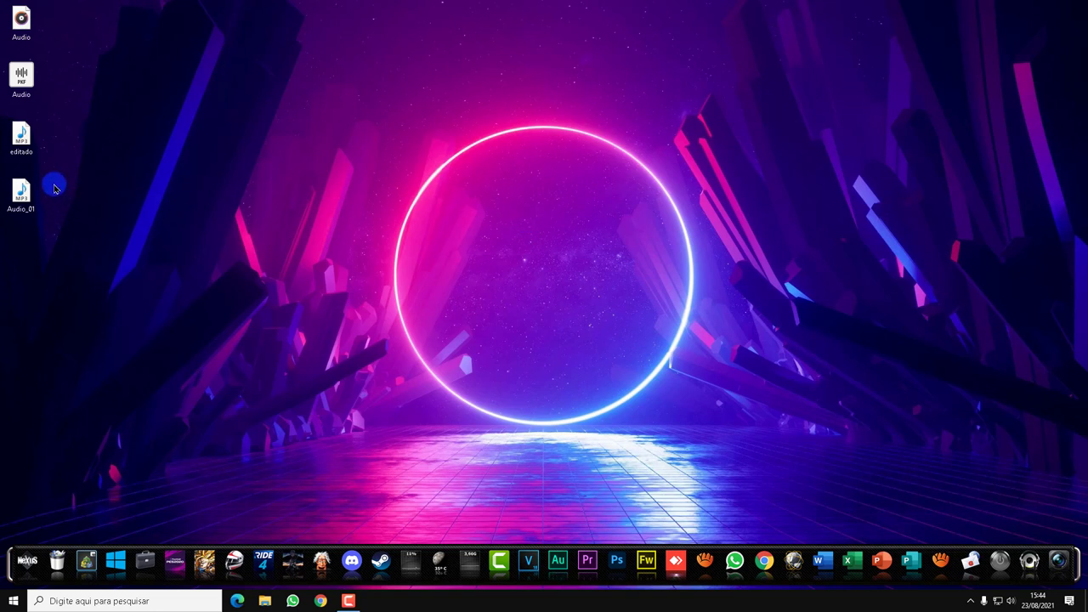
- Play the exported editado MP3 and the original Audio file from the desktop in Windows Media Player to compare them, closing the player each time
double_click(21, 136)
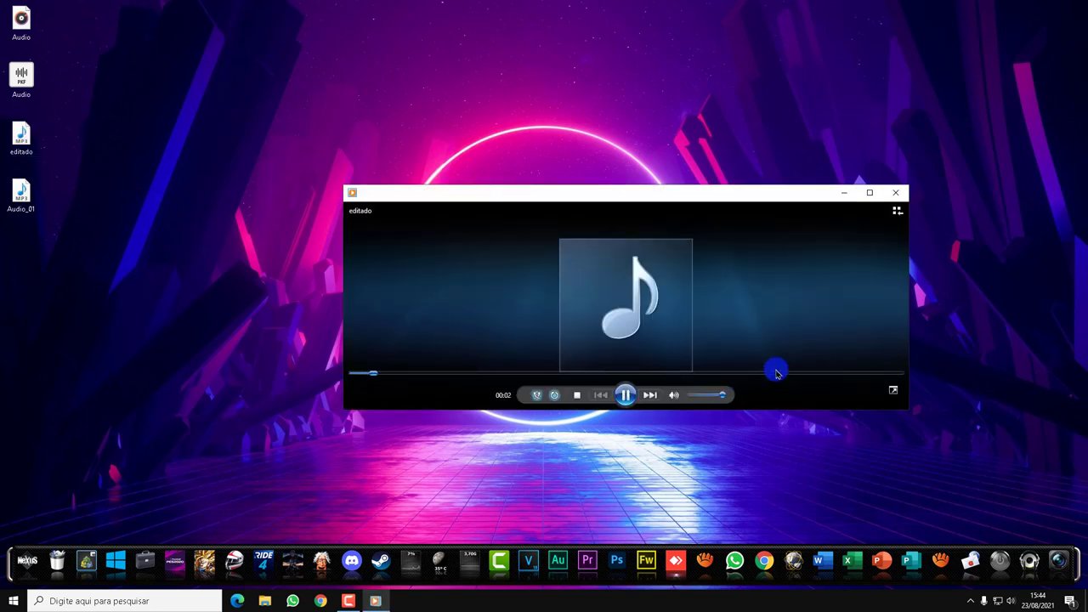
click(903, 199)
right_click(24, 18)
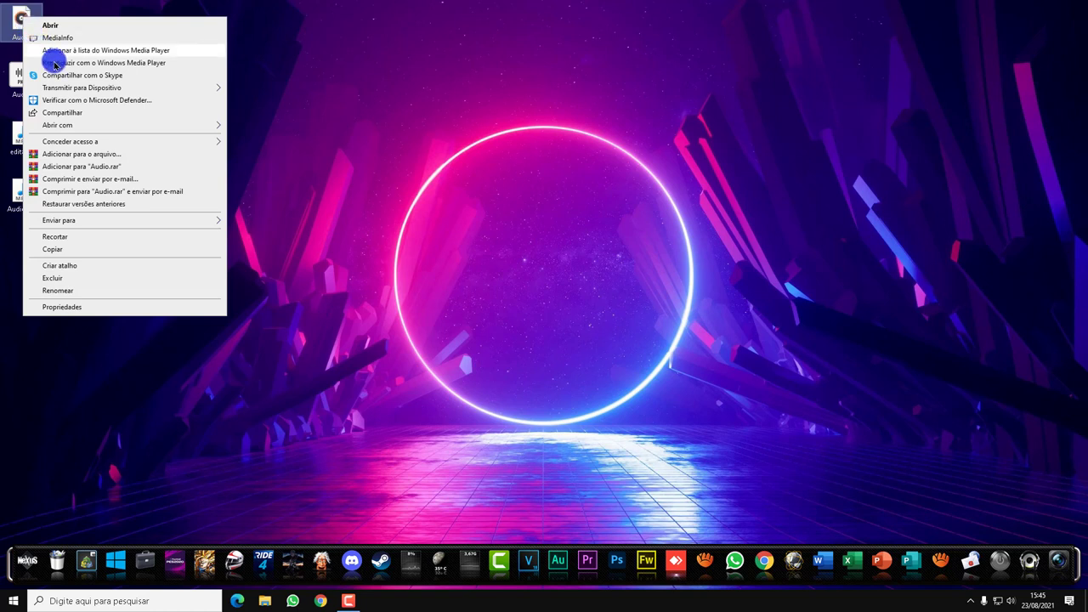
click(86, 66)
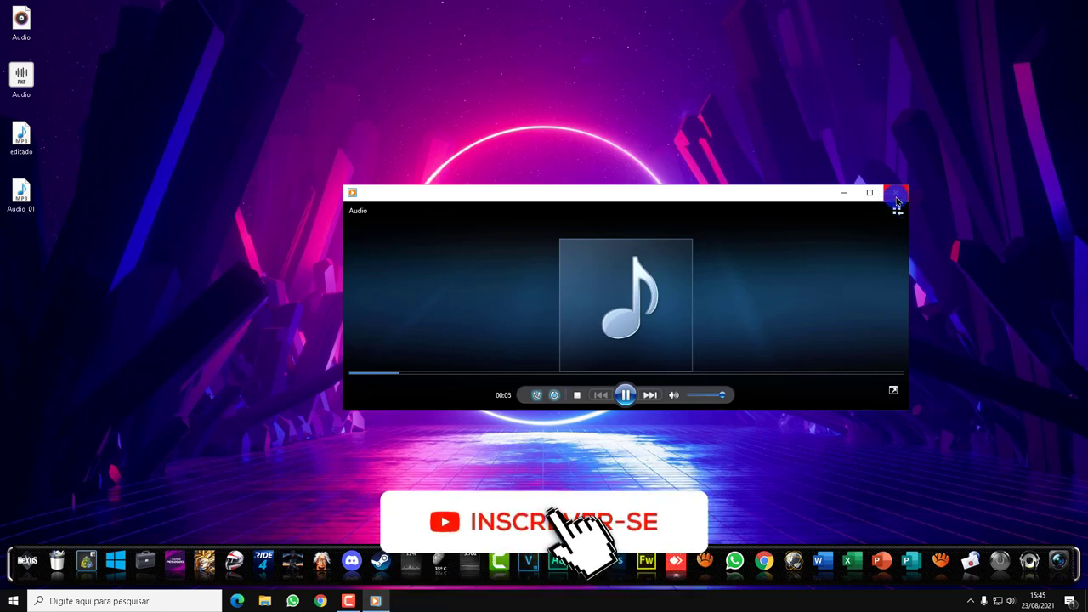
click(896, 196)
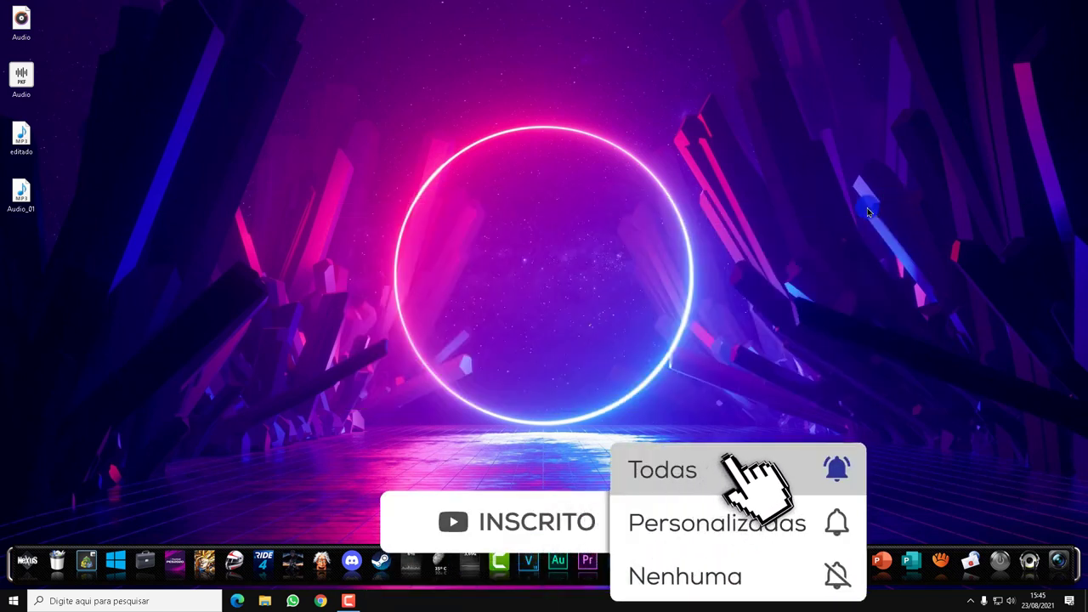